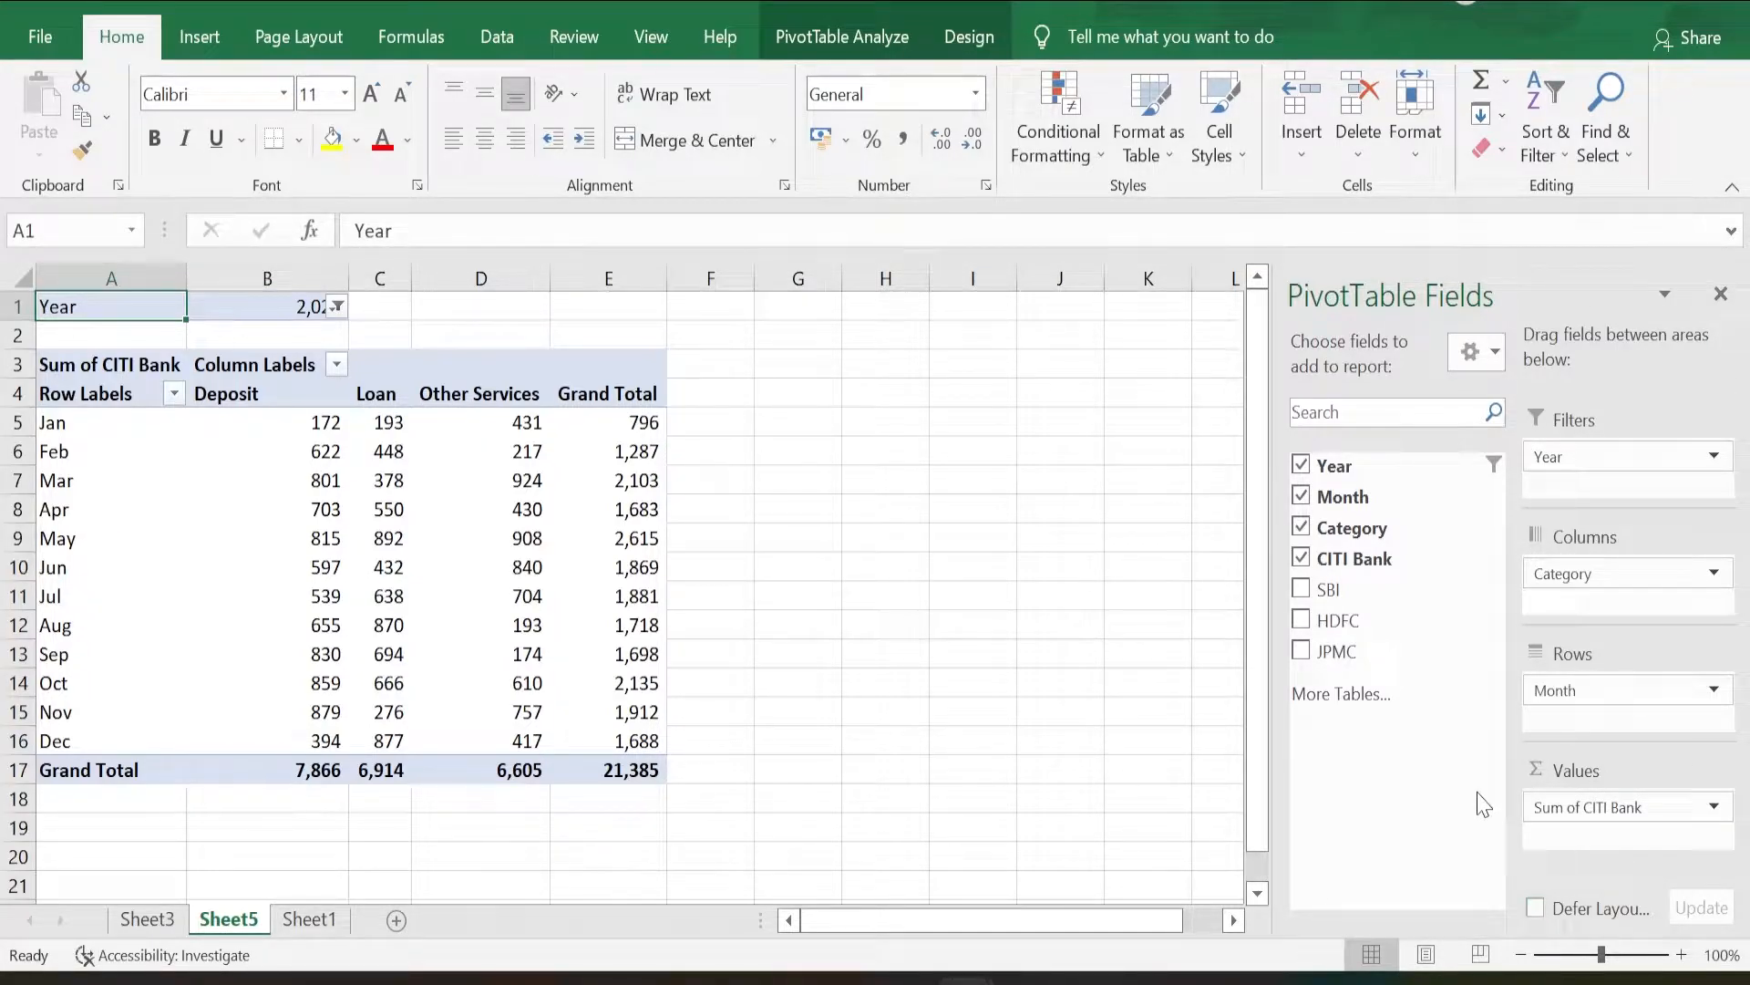
Try the stacked layout for the PivotTable field list and restore the Fields Section and Areas Section Side-By-Side layout
left_click(1495, 353)
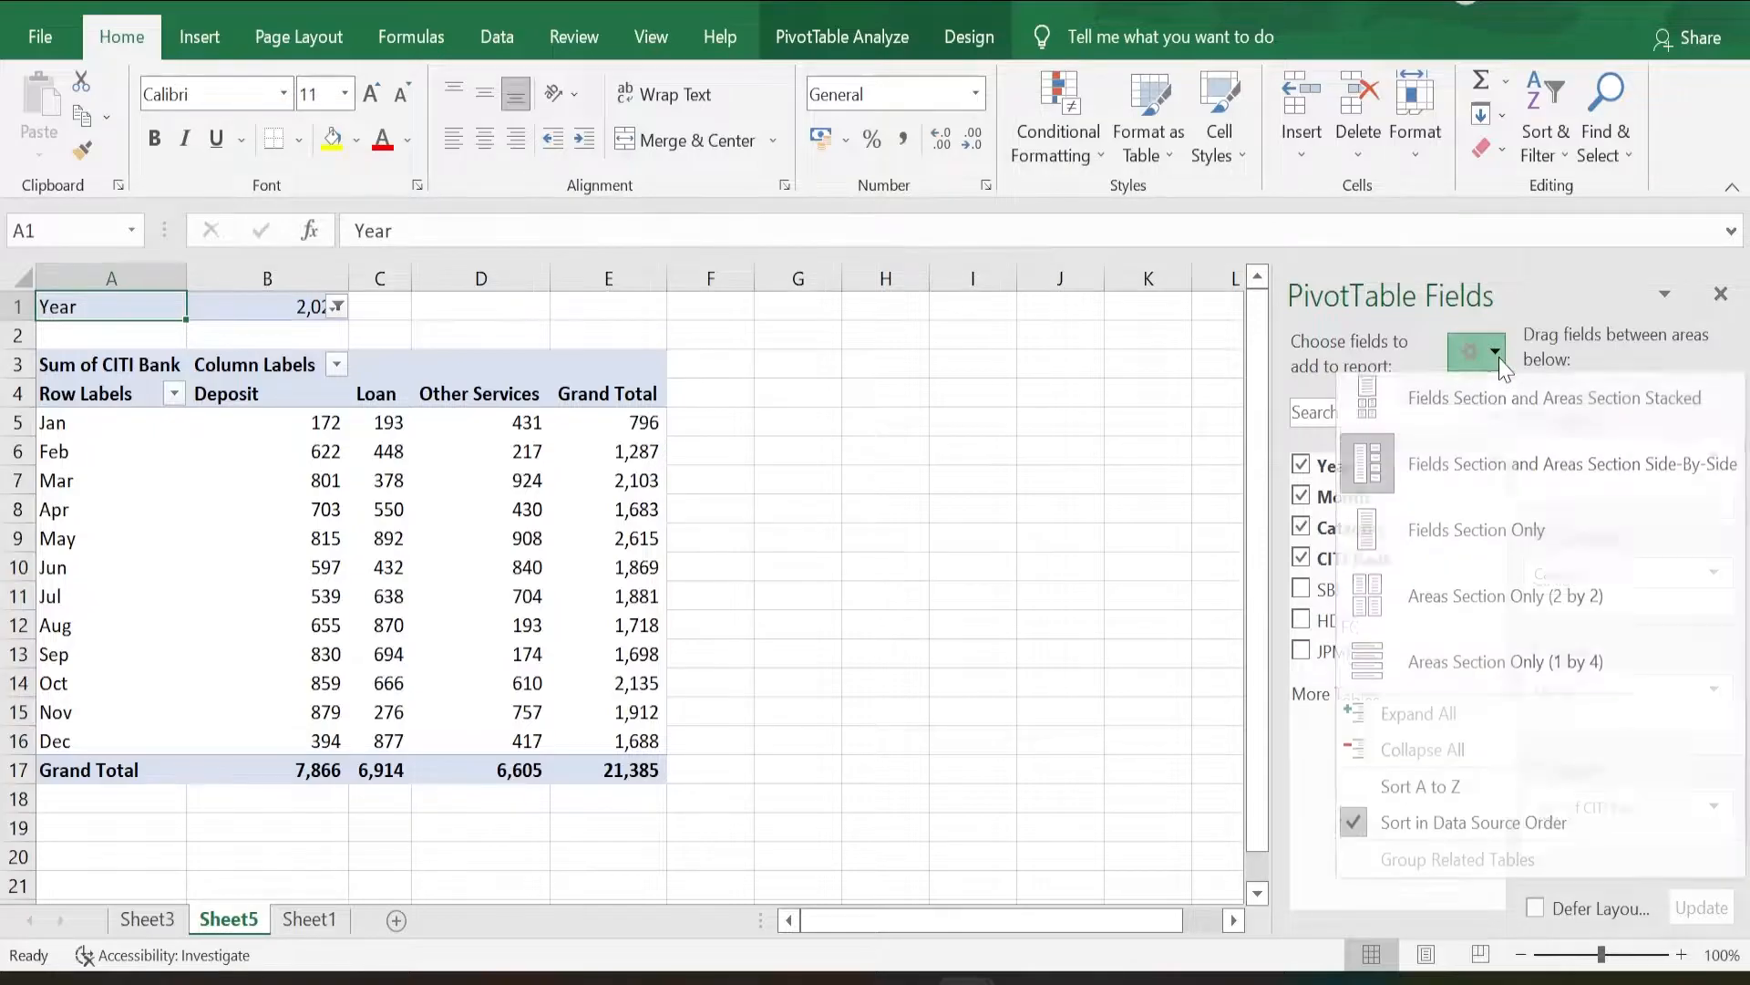
left_click(1499, 428)
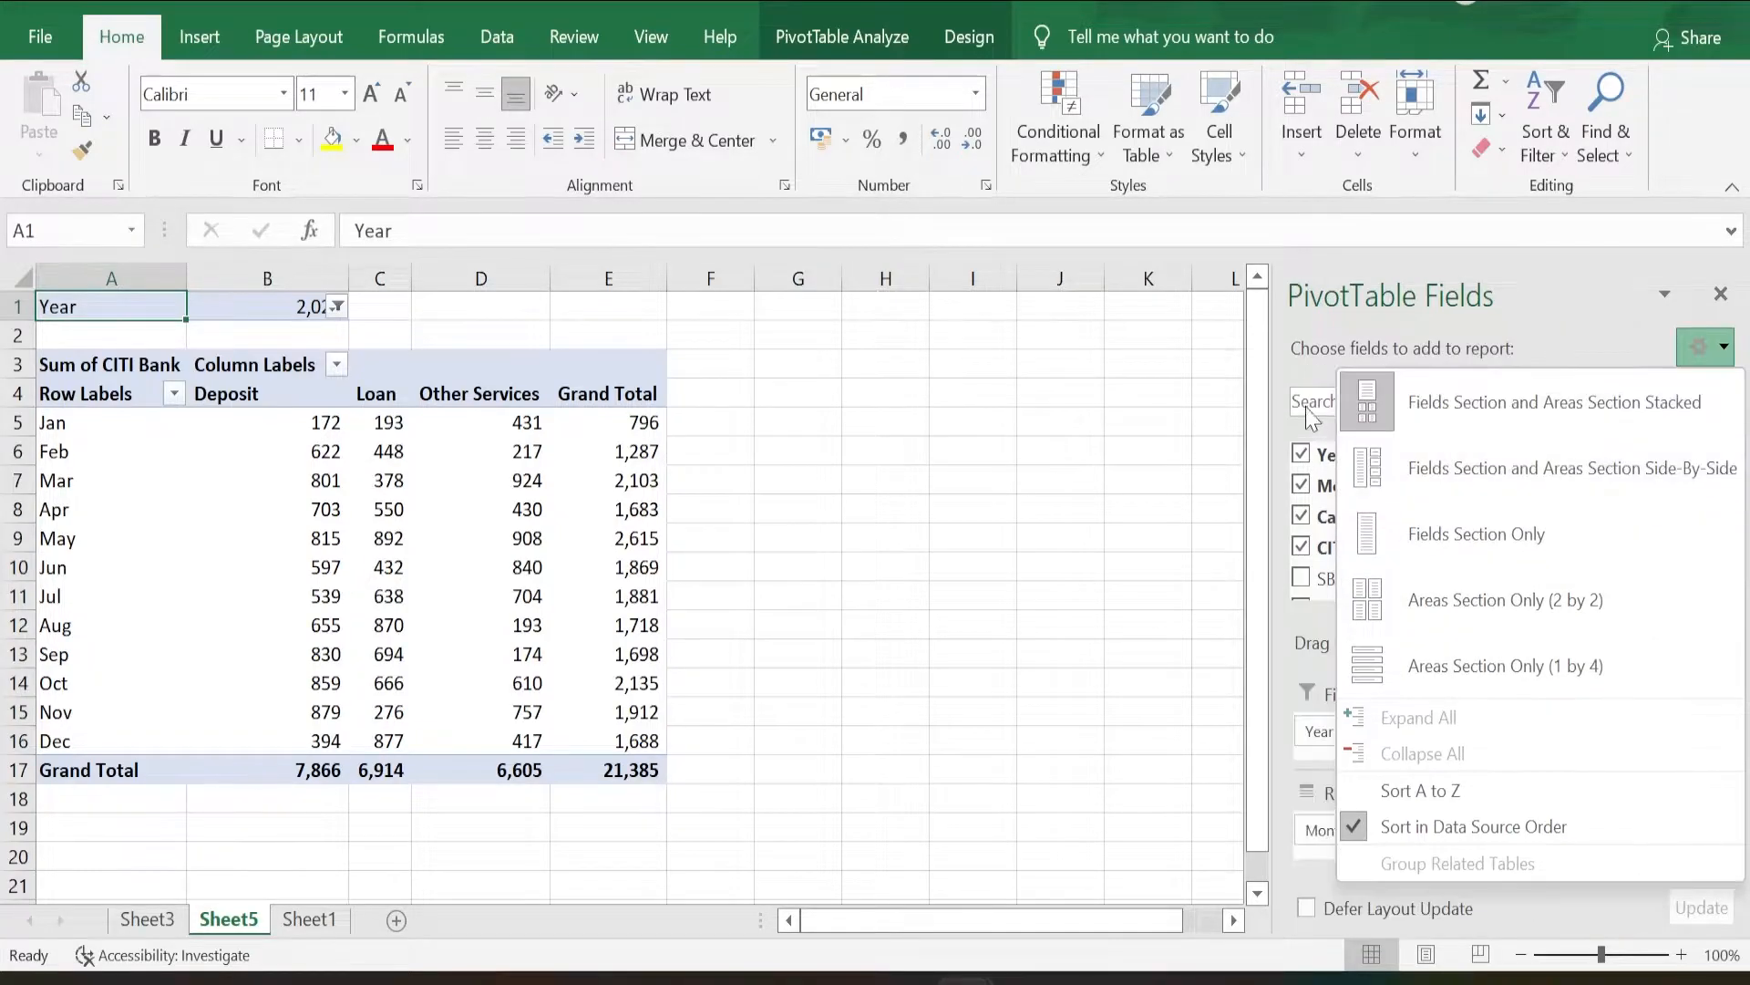
left_click(1511, 473)
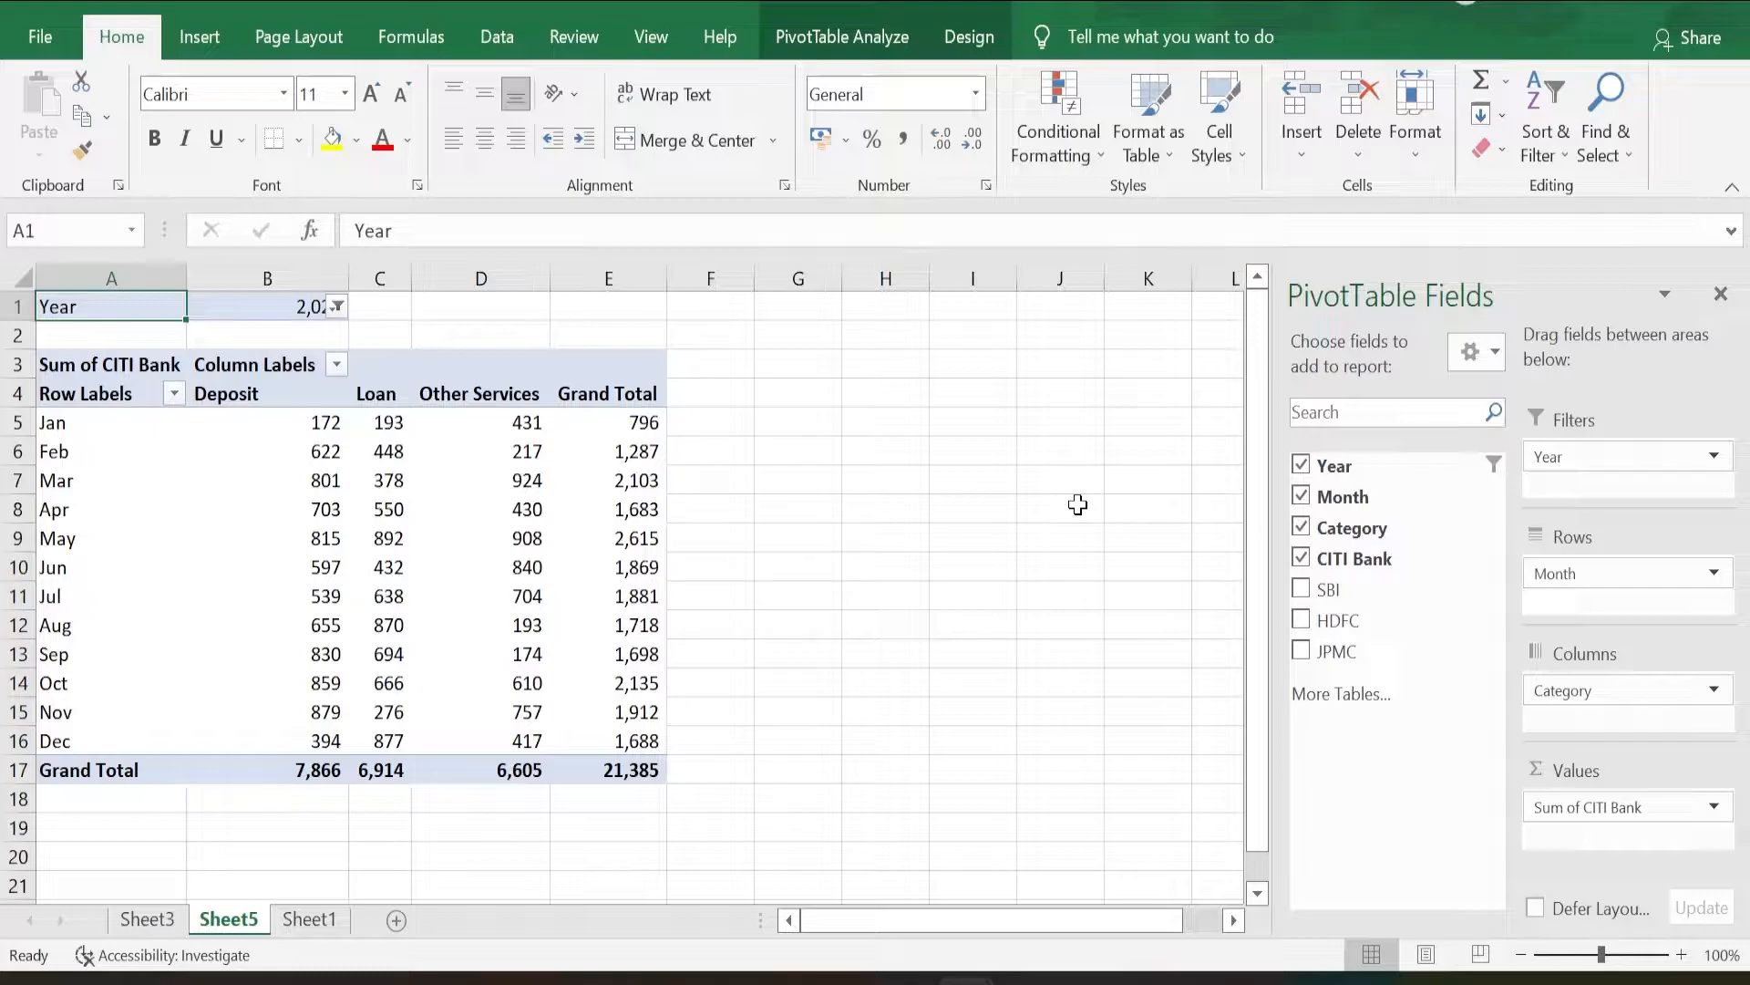
Close the PivotTable field list and show it again from a value cell of the pivot table
left_click(1721, 295)
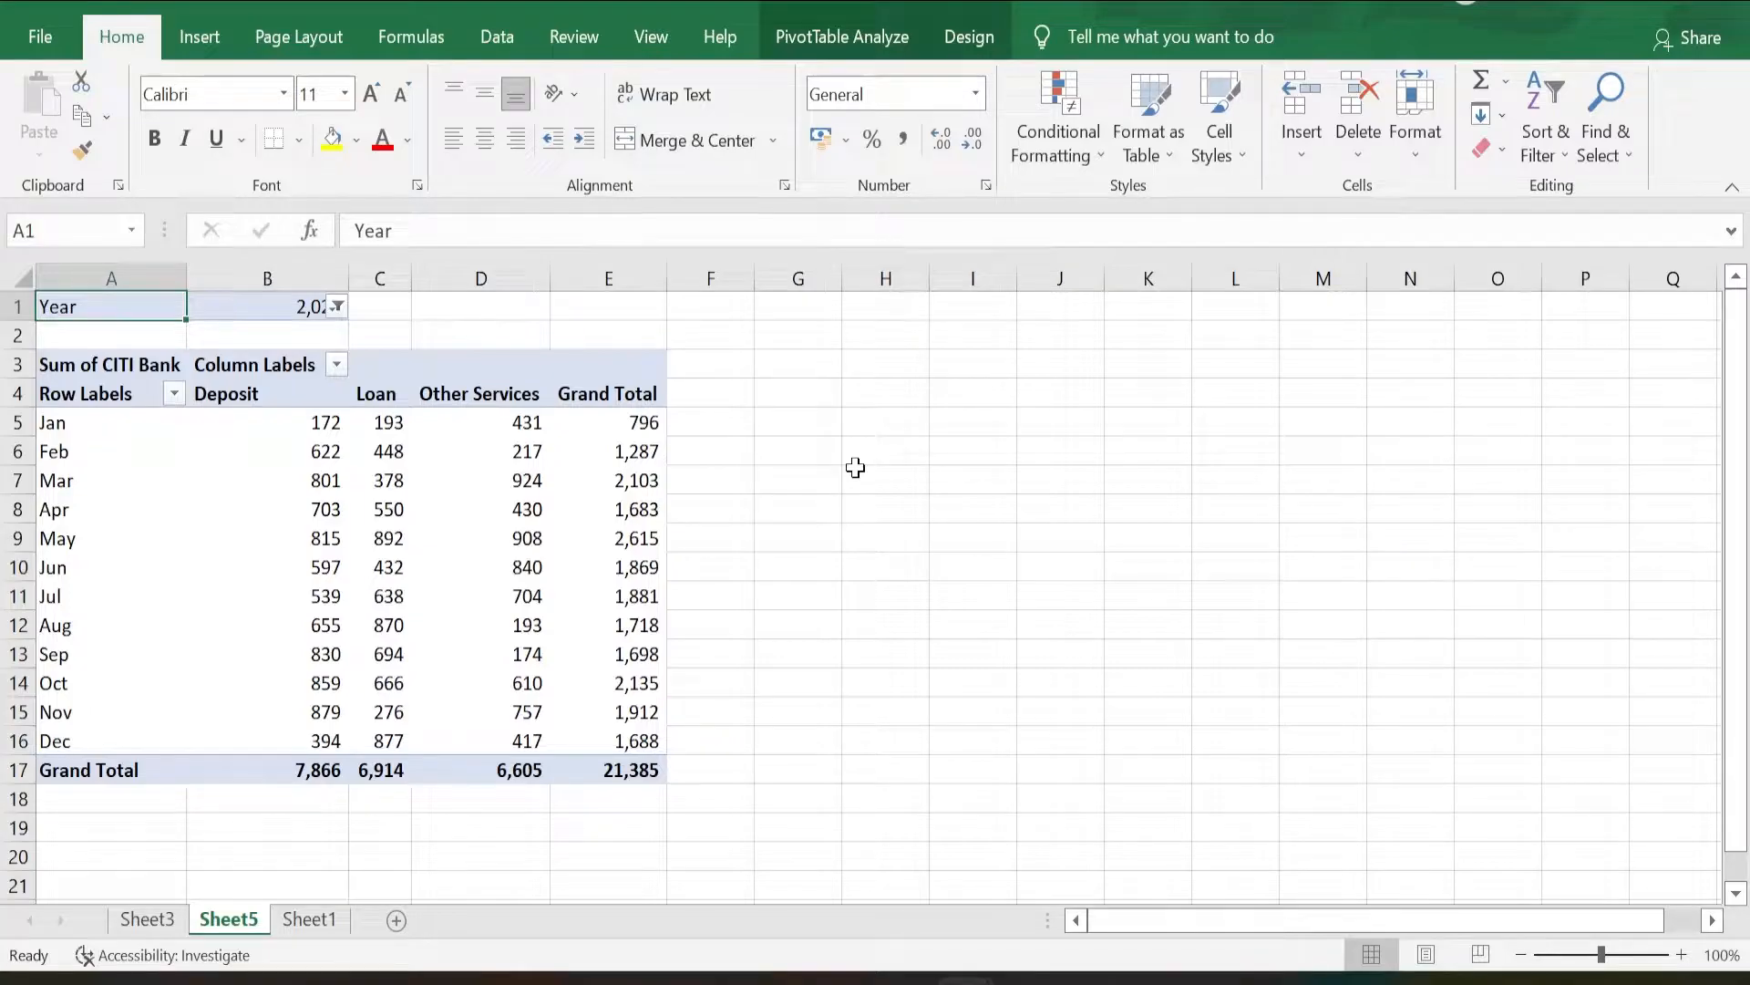
left_click(401, 528)
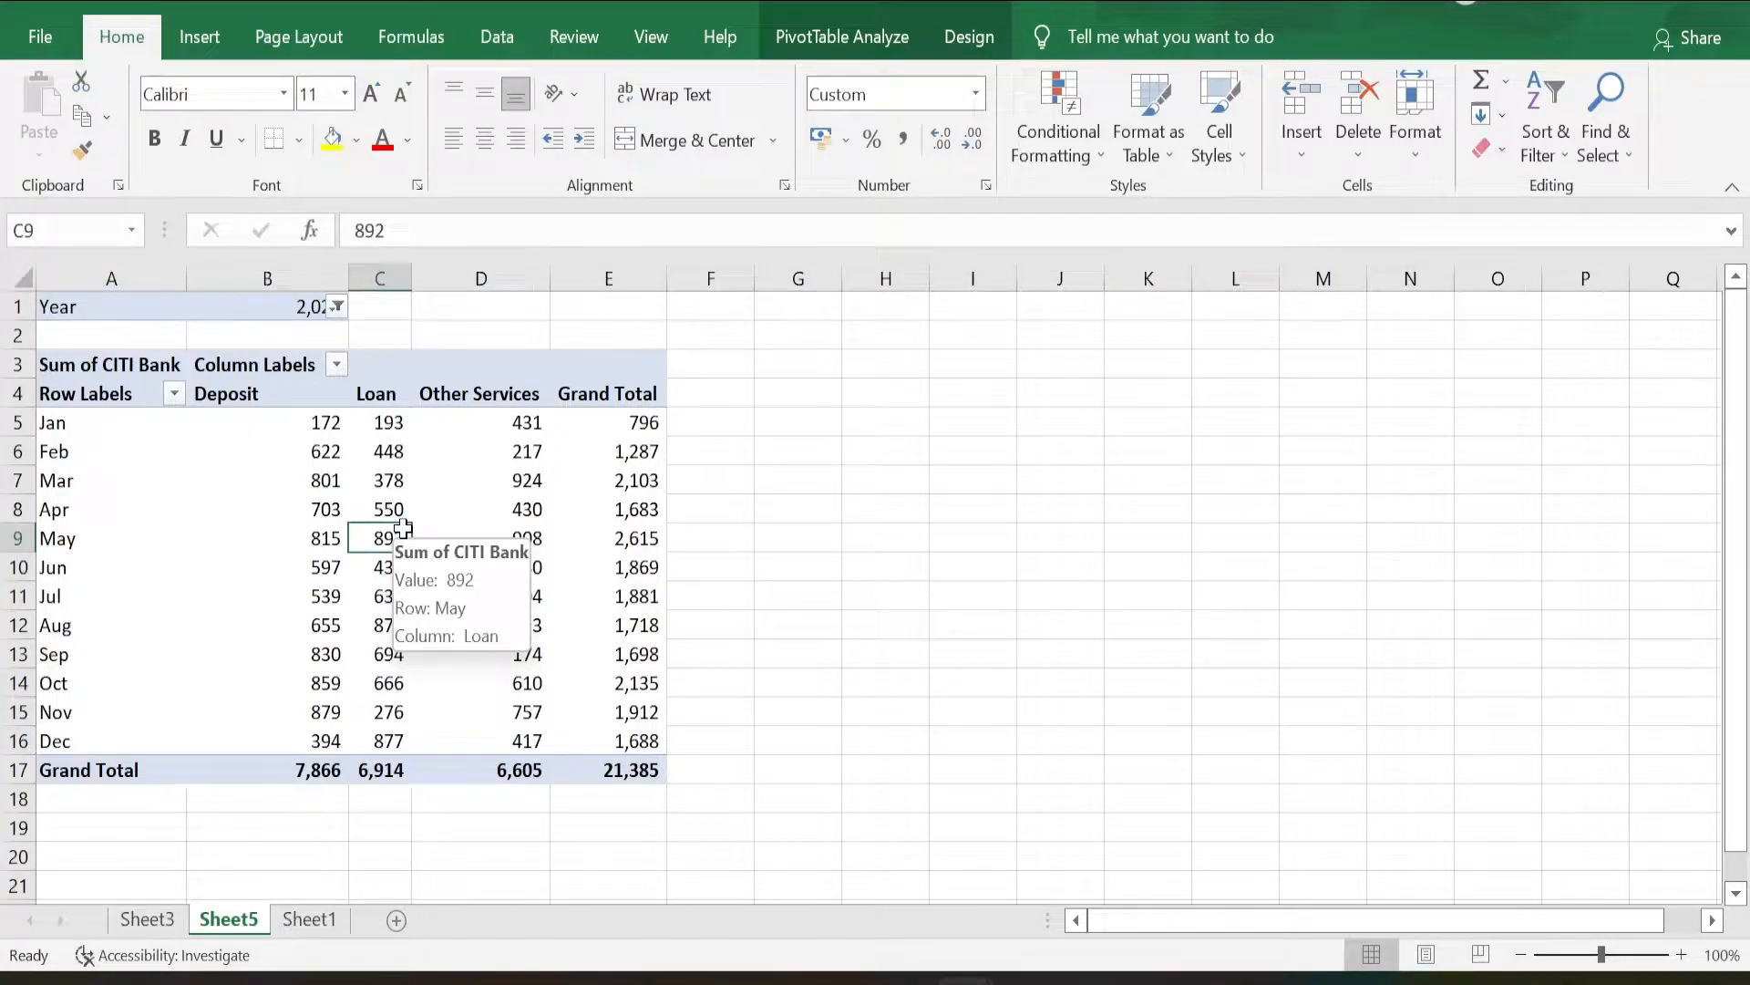
right_click(220, 565)
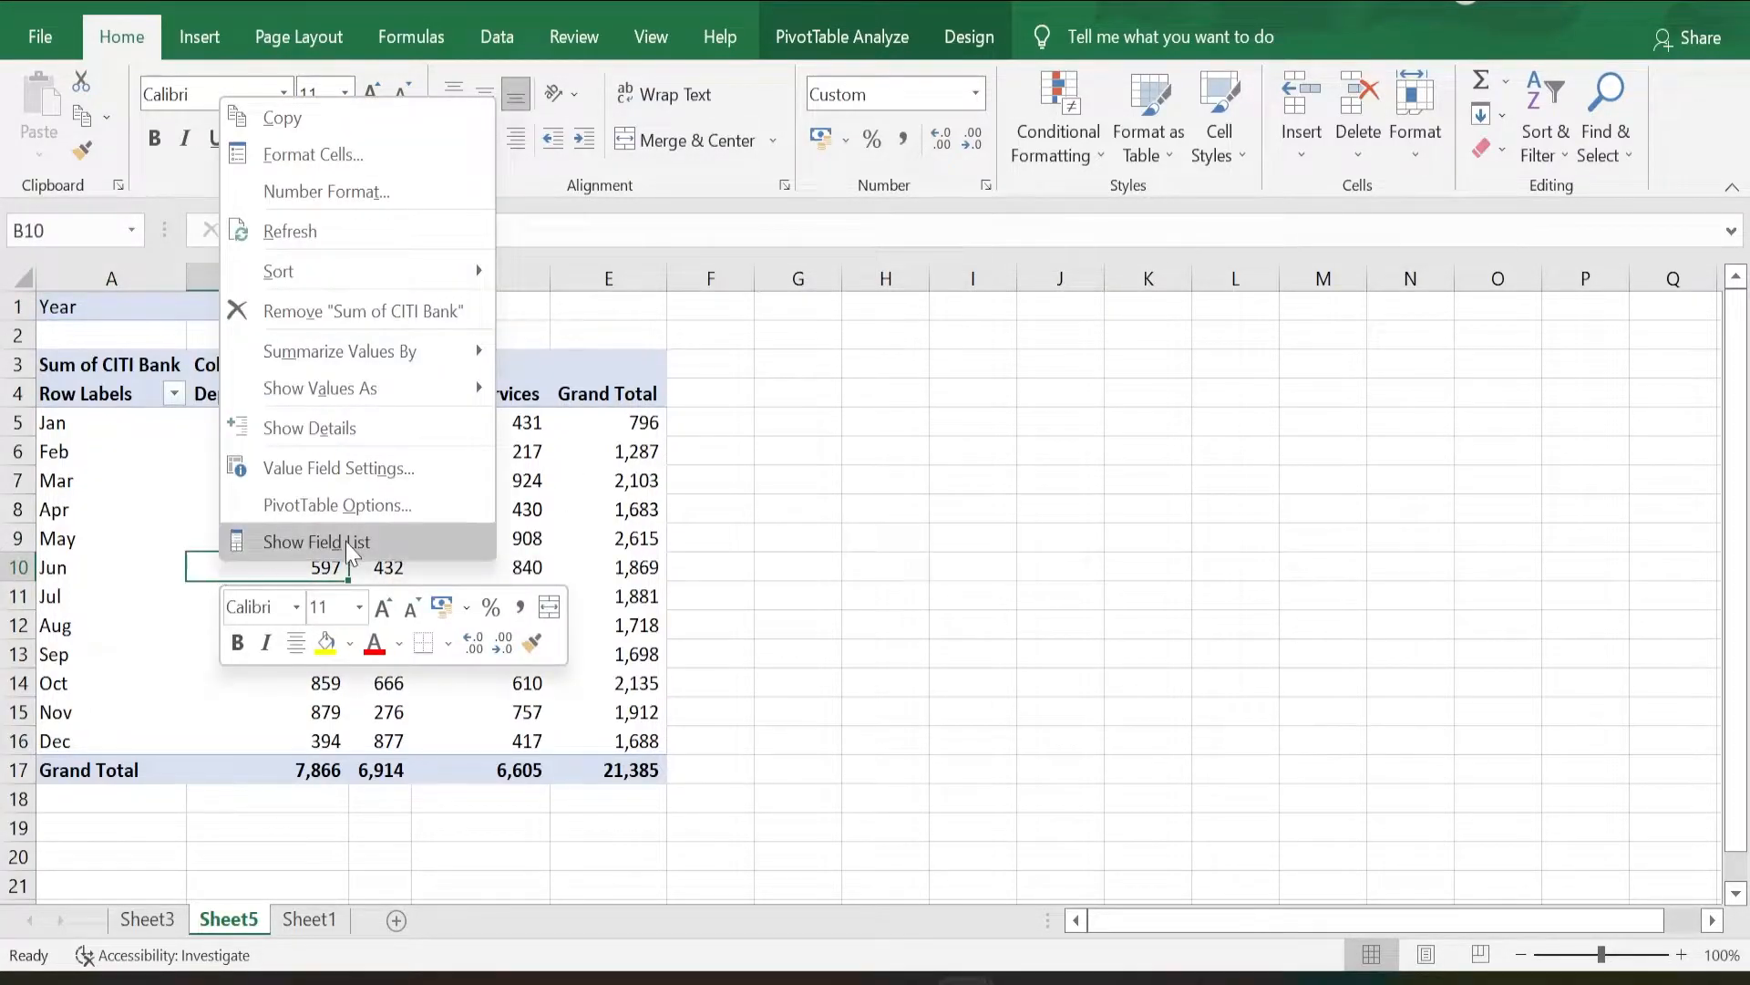
left_click(381, 544)
left_click(831, 500)
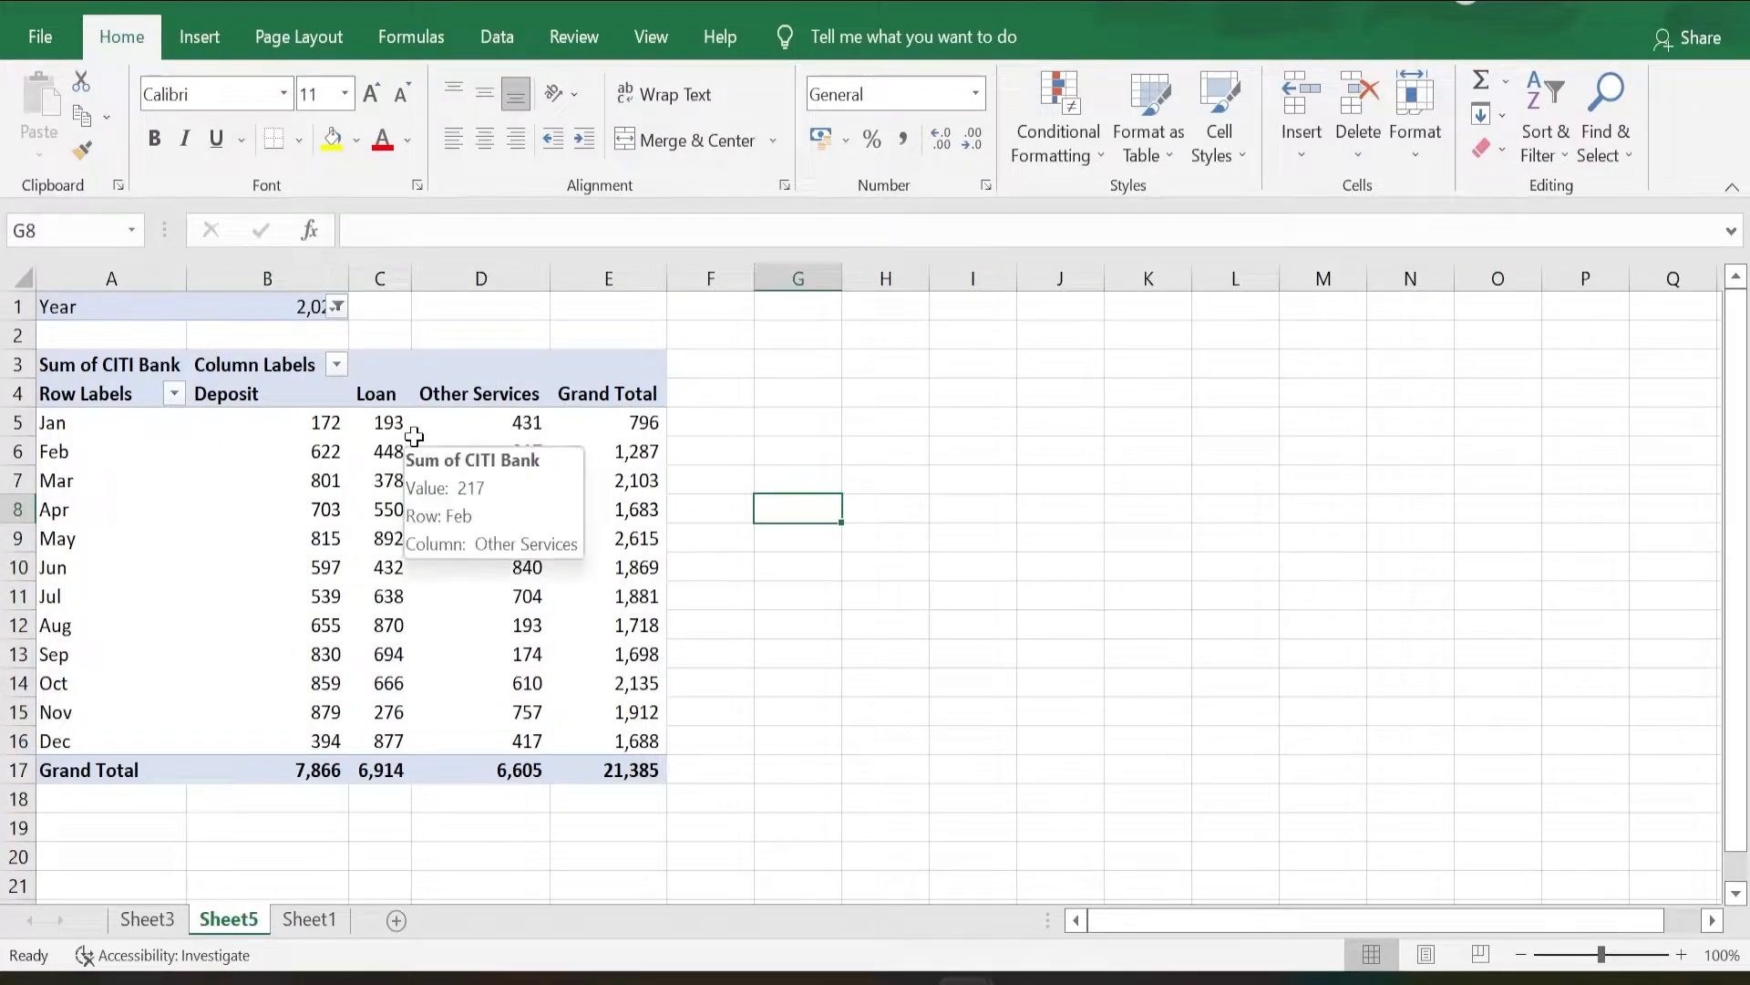
mouse_move(352, 427)
left_click_drag(325, 422, 643, 740)
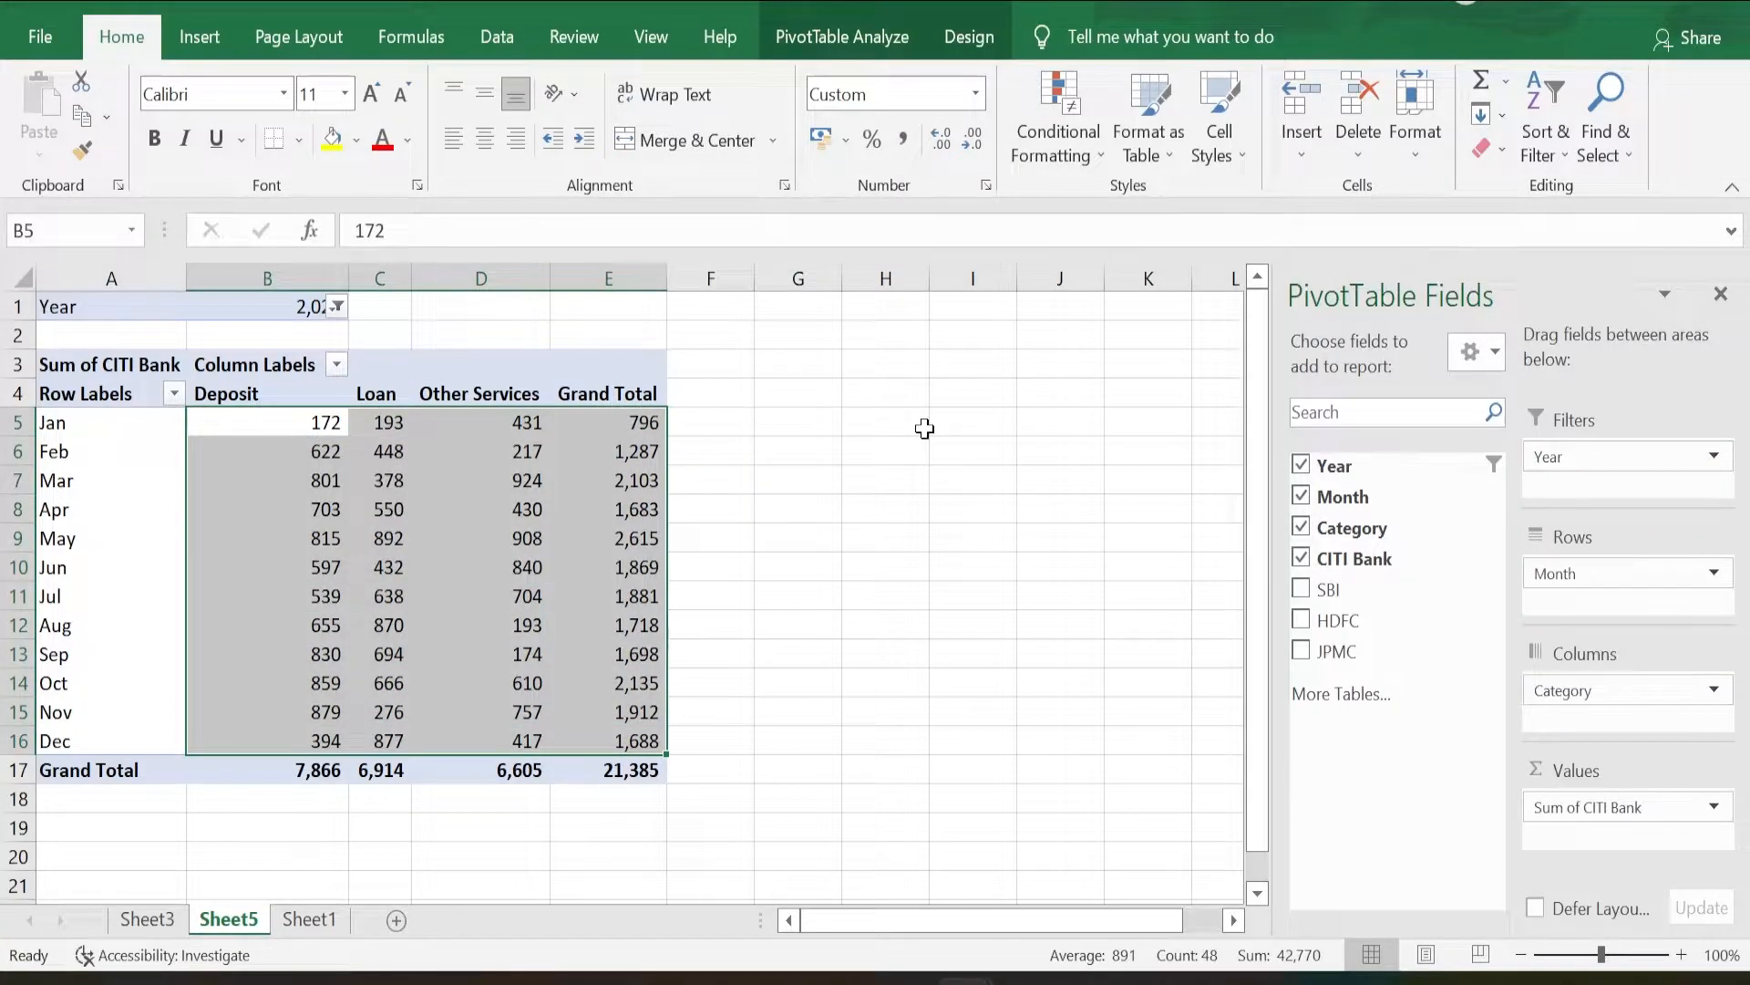
left_click(925, 429)
mouse_move(310, 428)
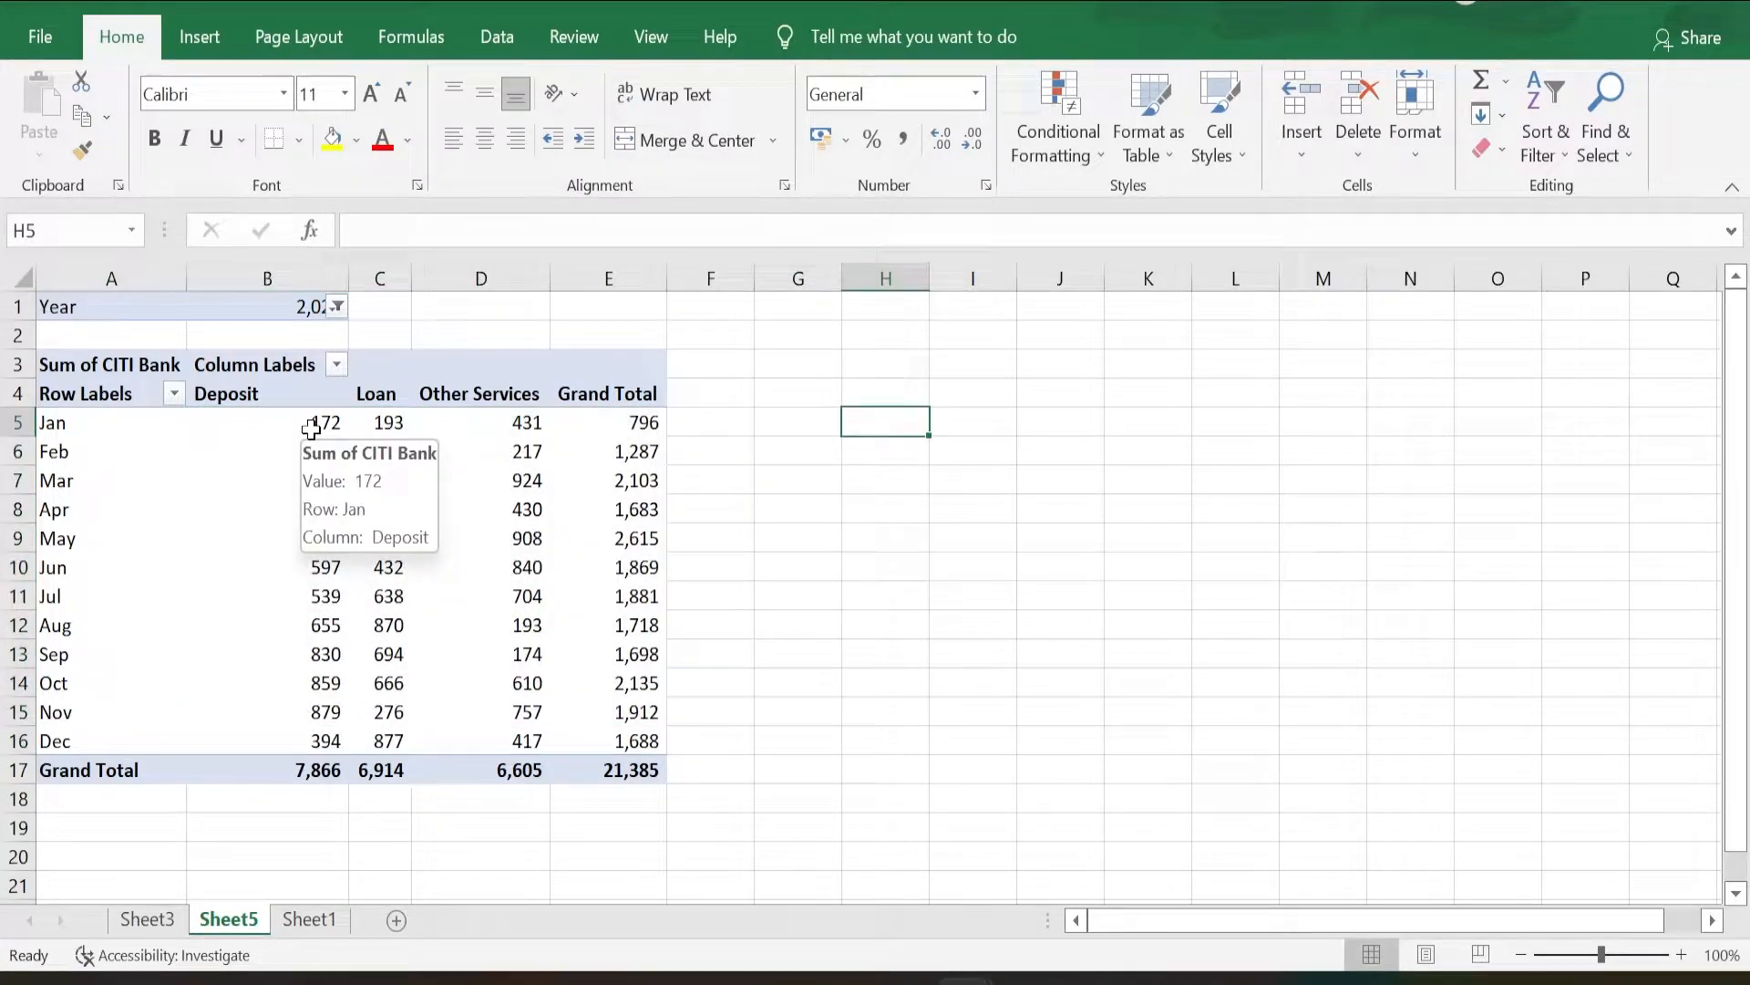
mouse_move(488, 558)
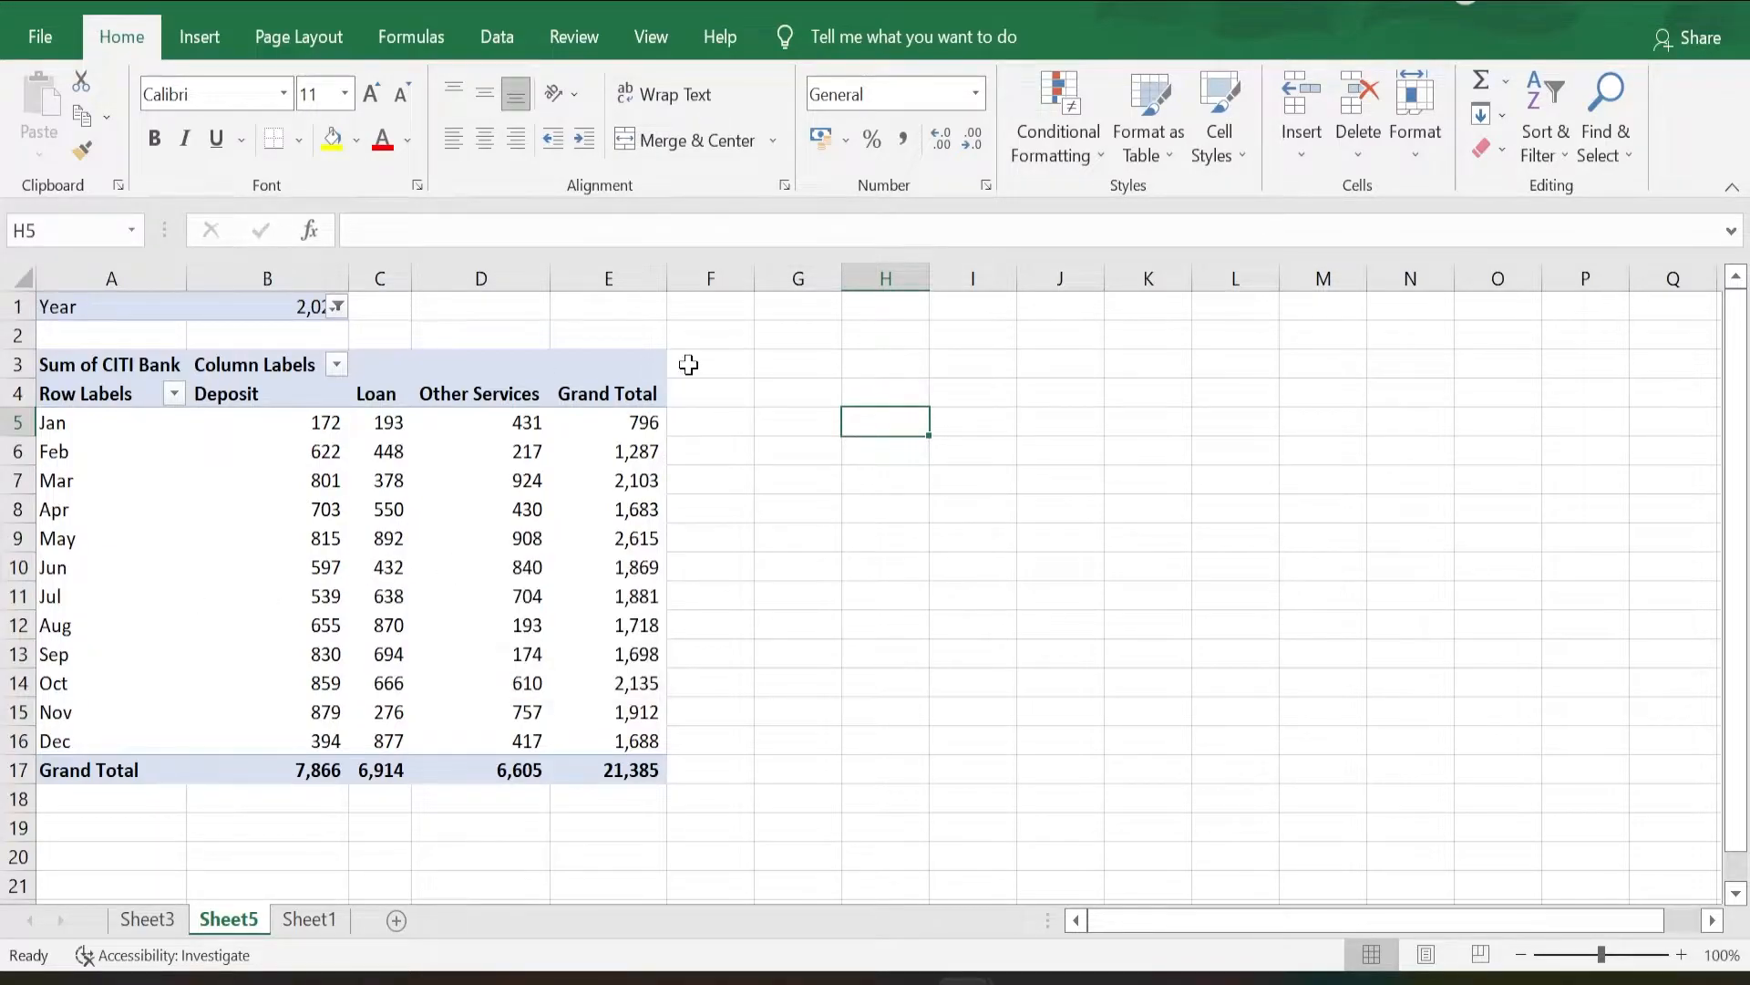
Drill down into January's grand total to list its source records on a new sheet, and select those records
left_click(631, 424)
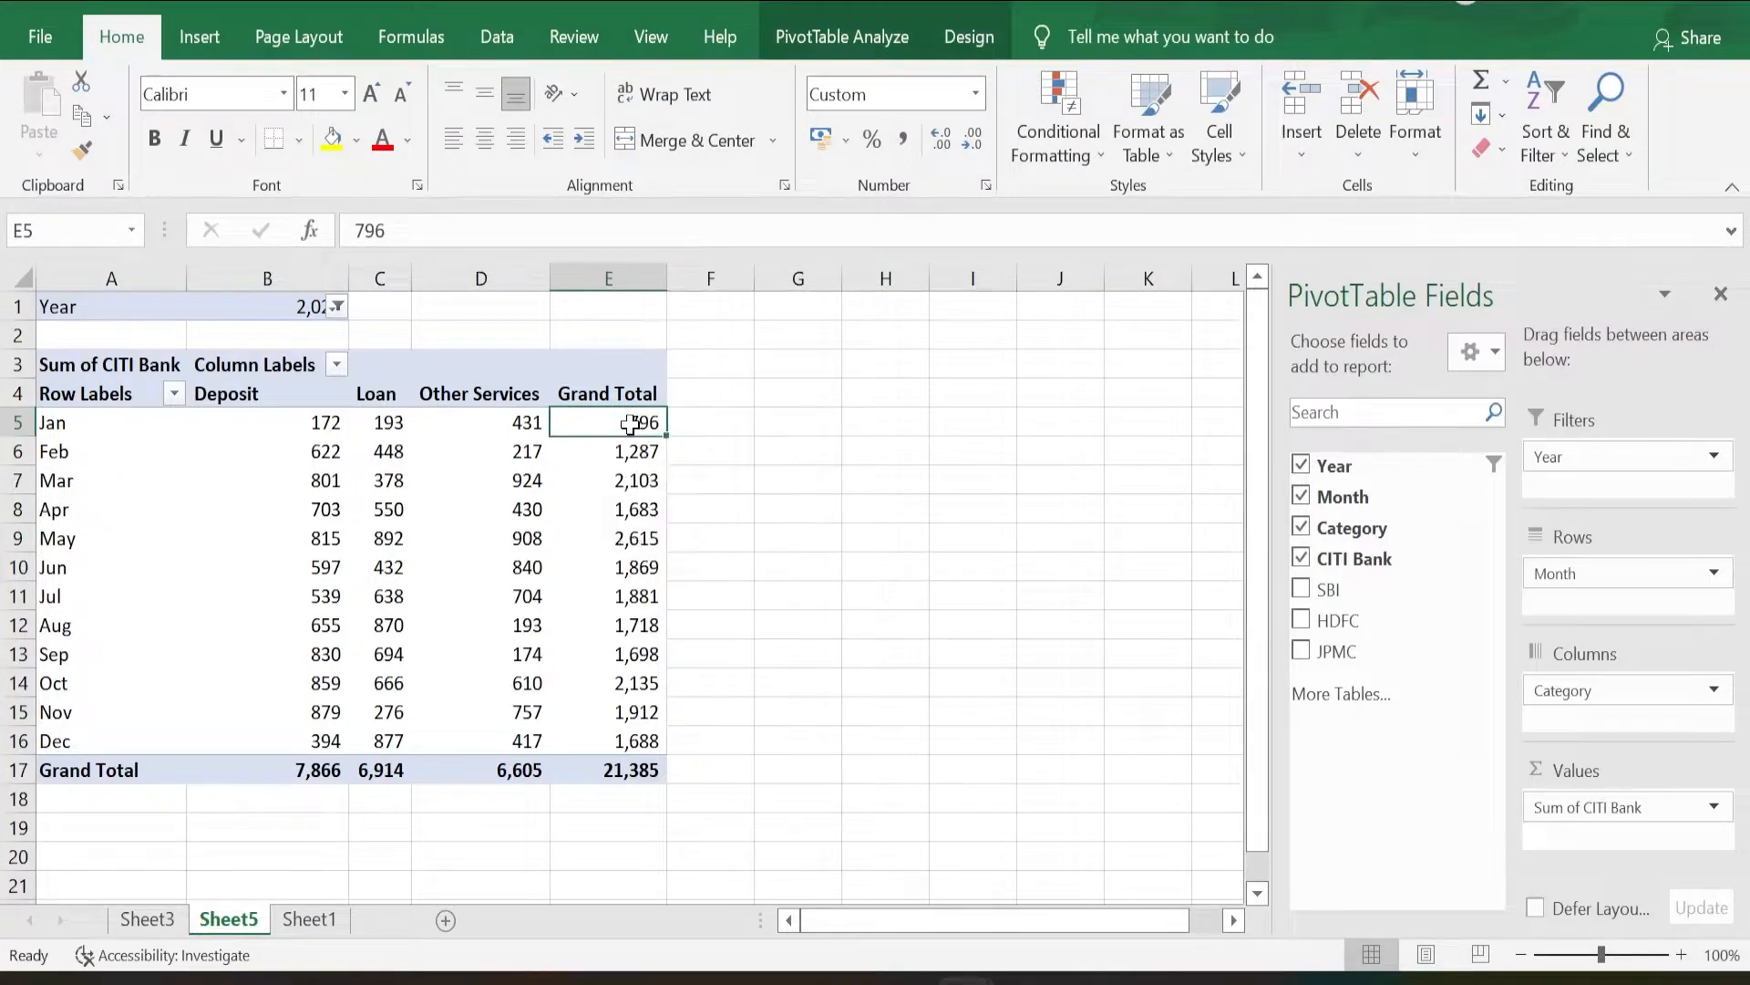
double_click(631, 424)
left_click_drag(626, 422, 754, 415)
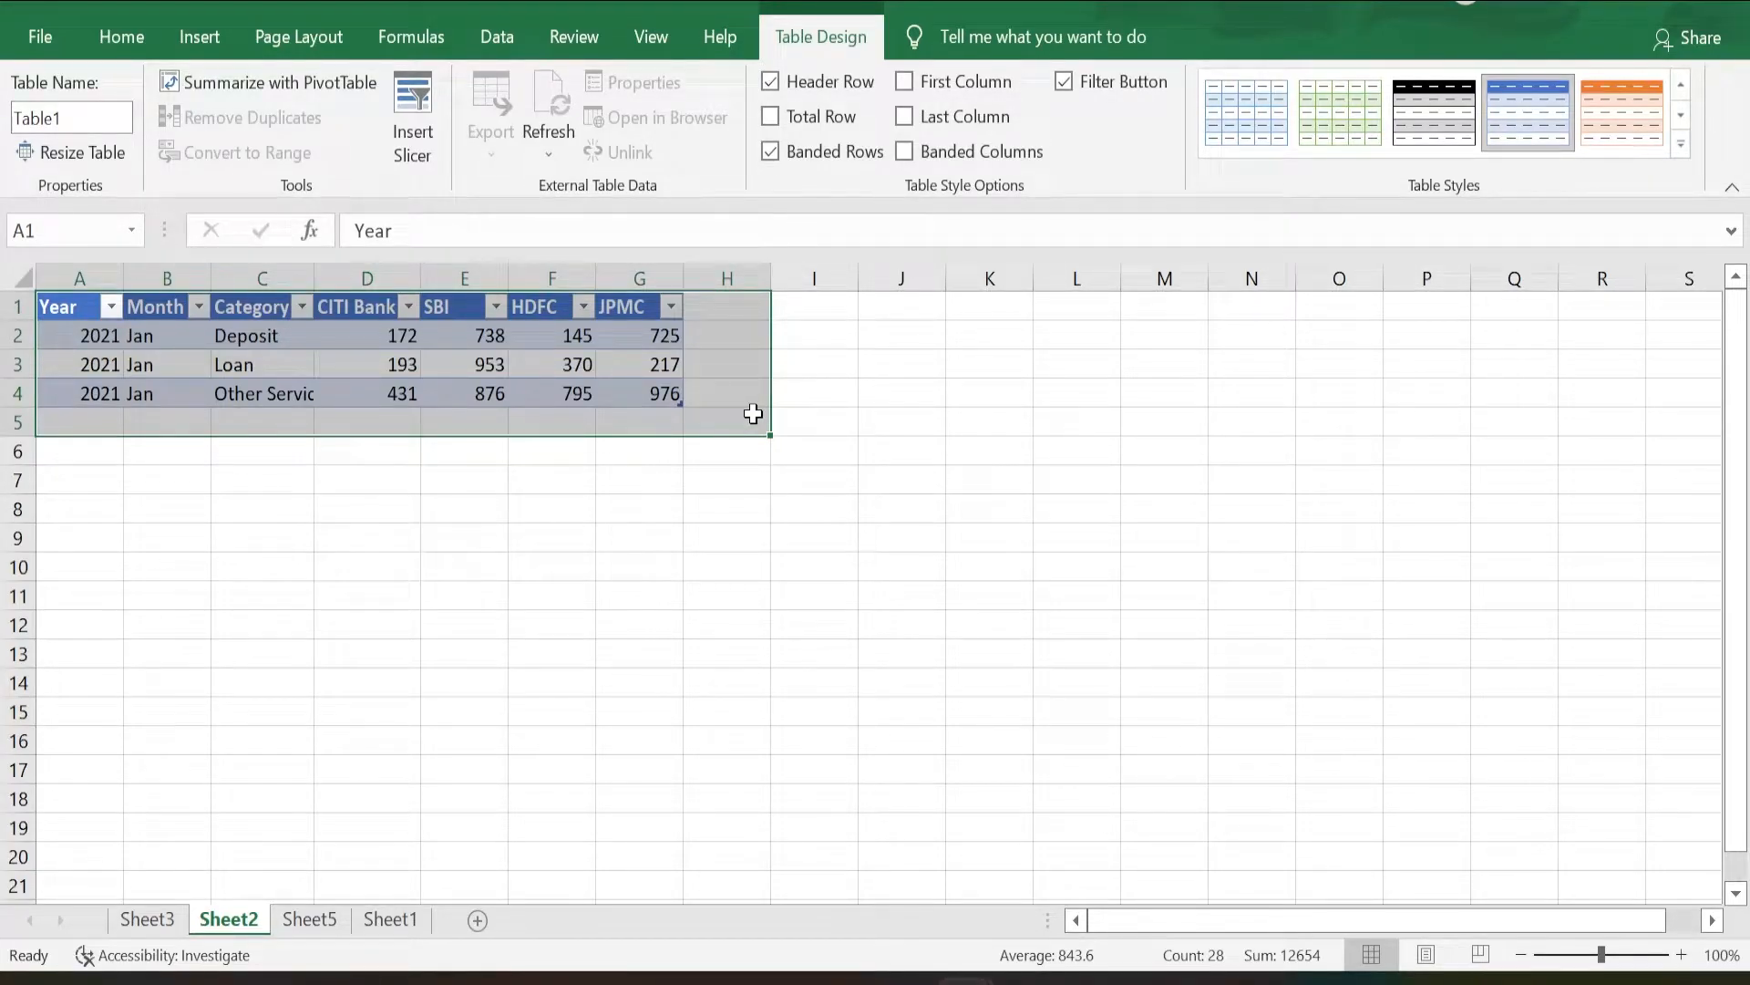
Return to the pivot table on Sheet5 and add the CITI Bank field a second time to its values
key("ctrl+Page_Down")
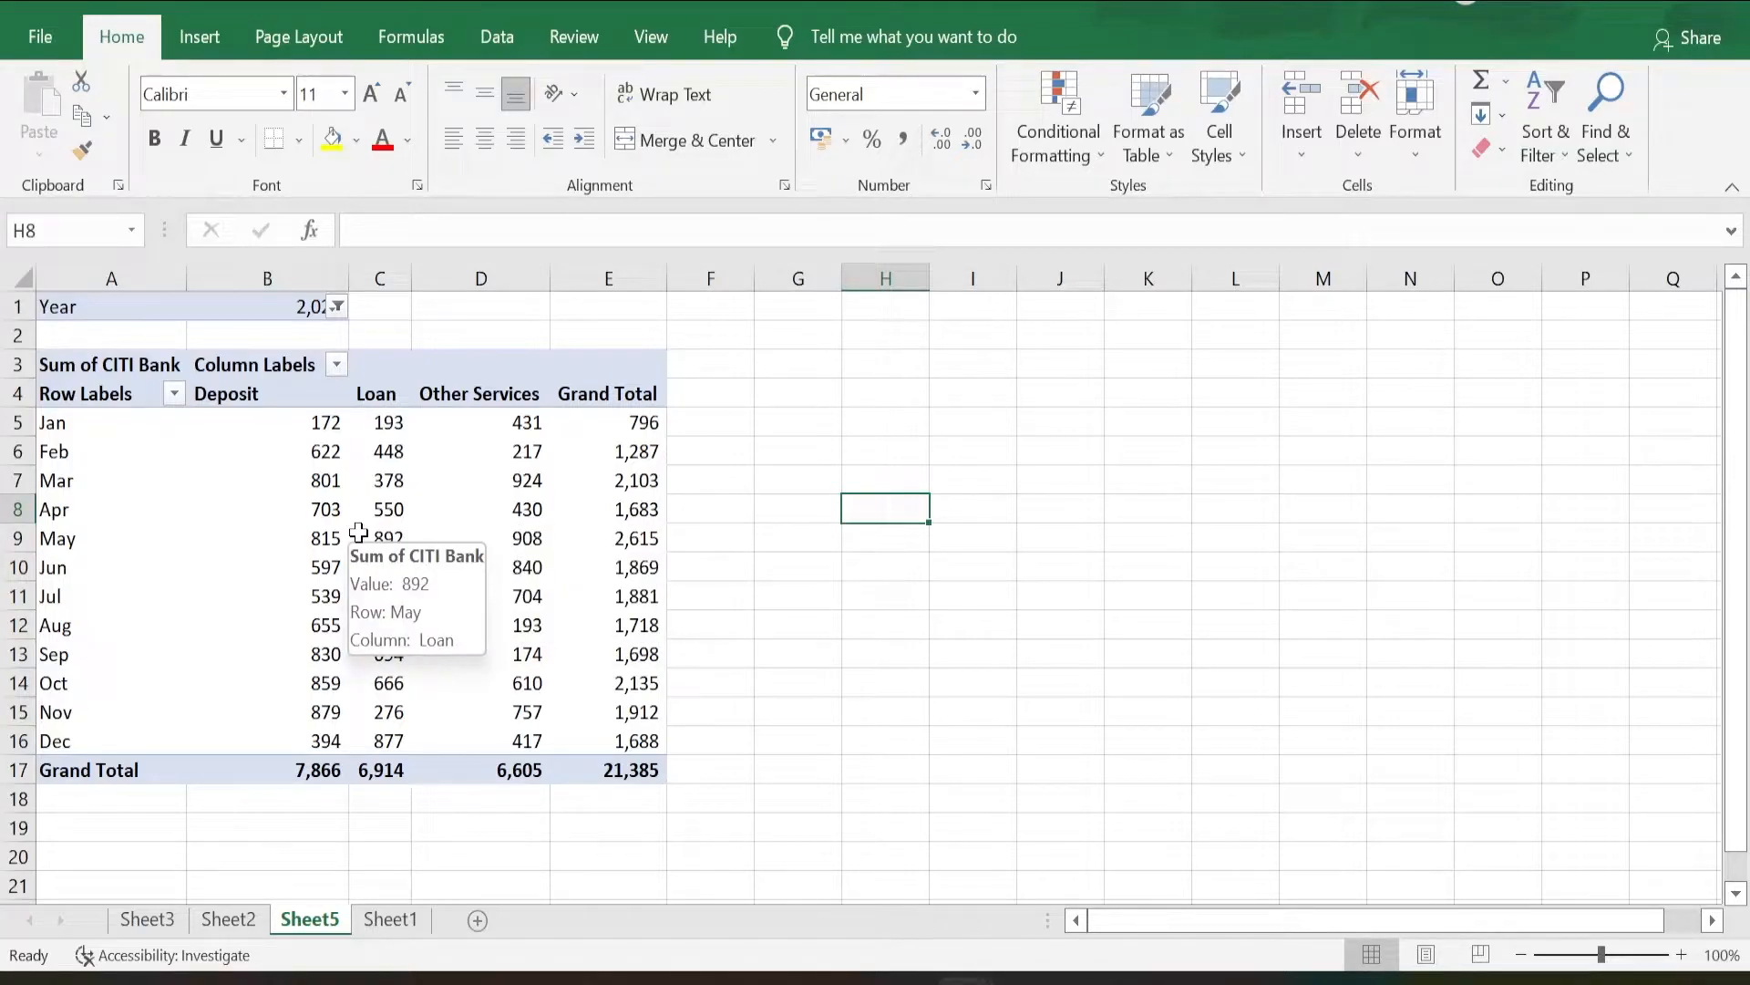
left_click(414, 516)
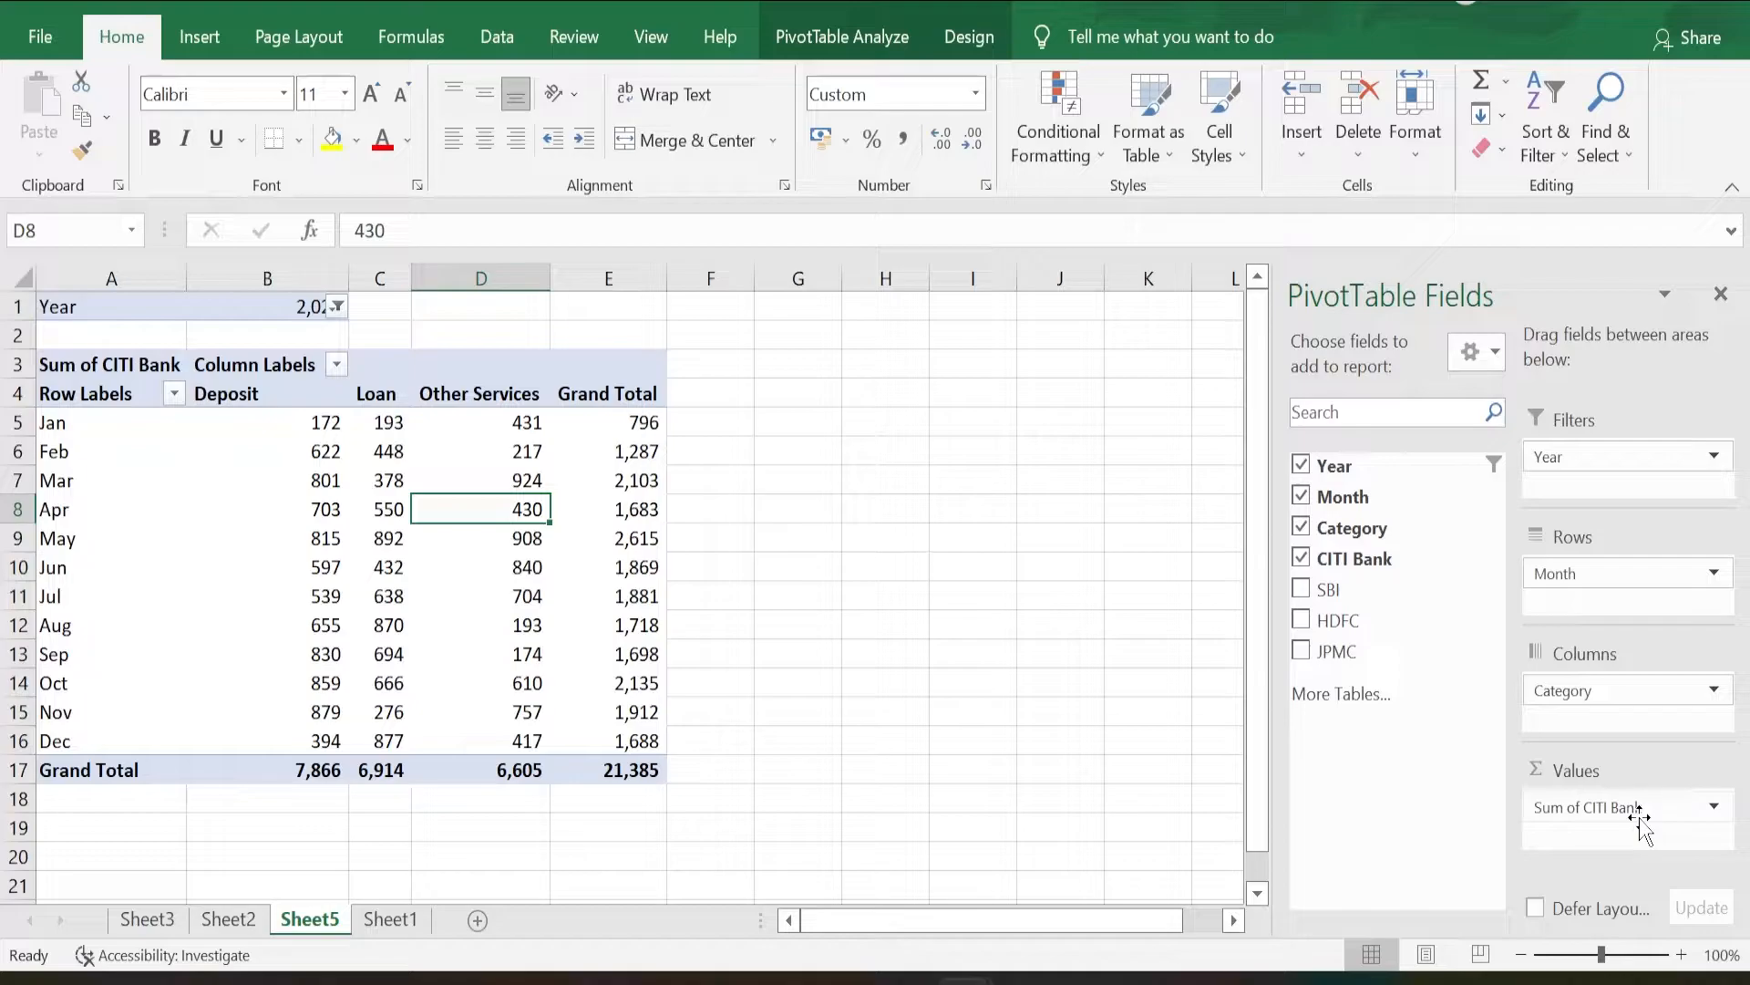
left_click_drag(1365, 560, 1628, 839)
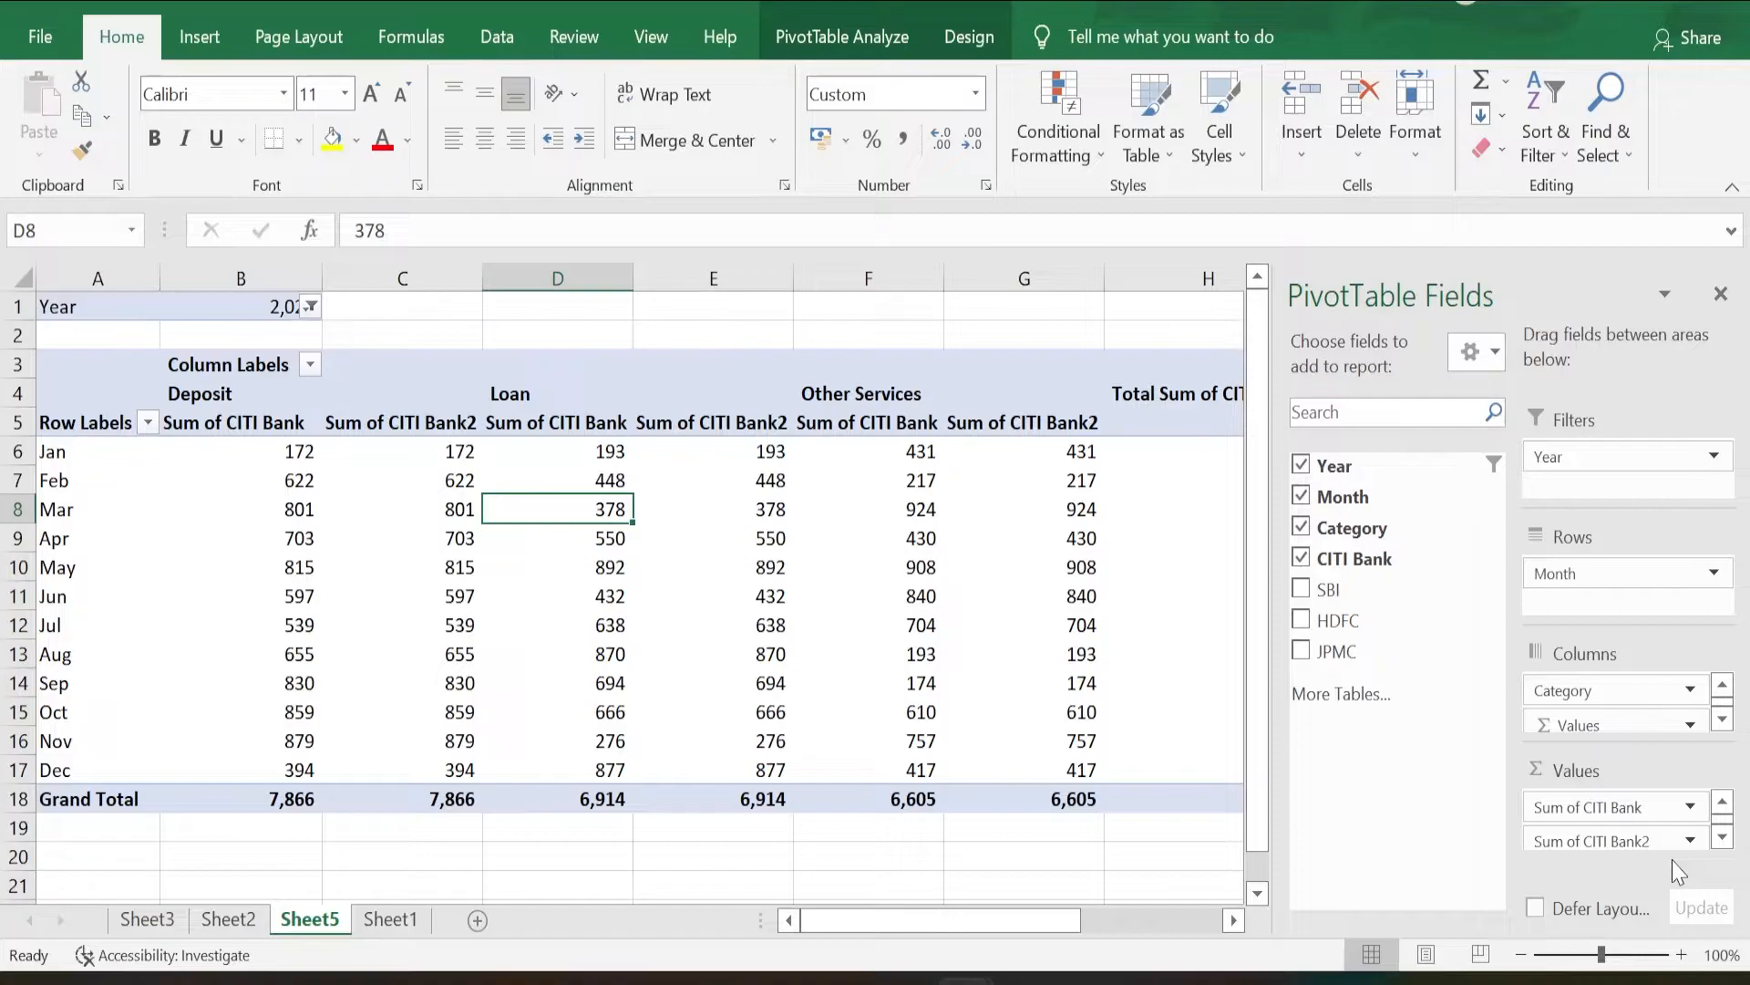
Show the second CITI Bank value field as % of Column Total
left_click(1690, 840)
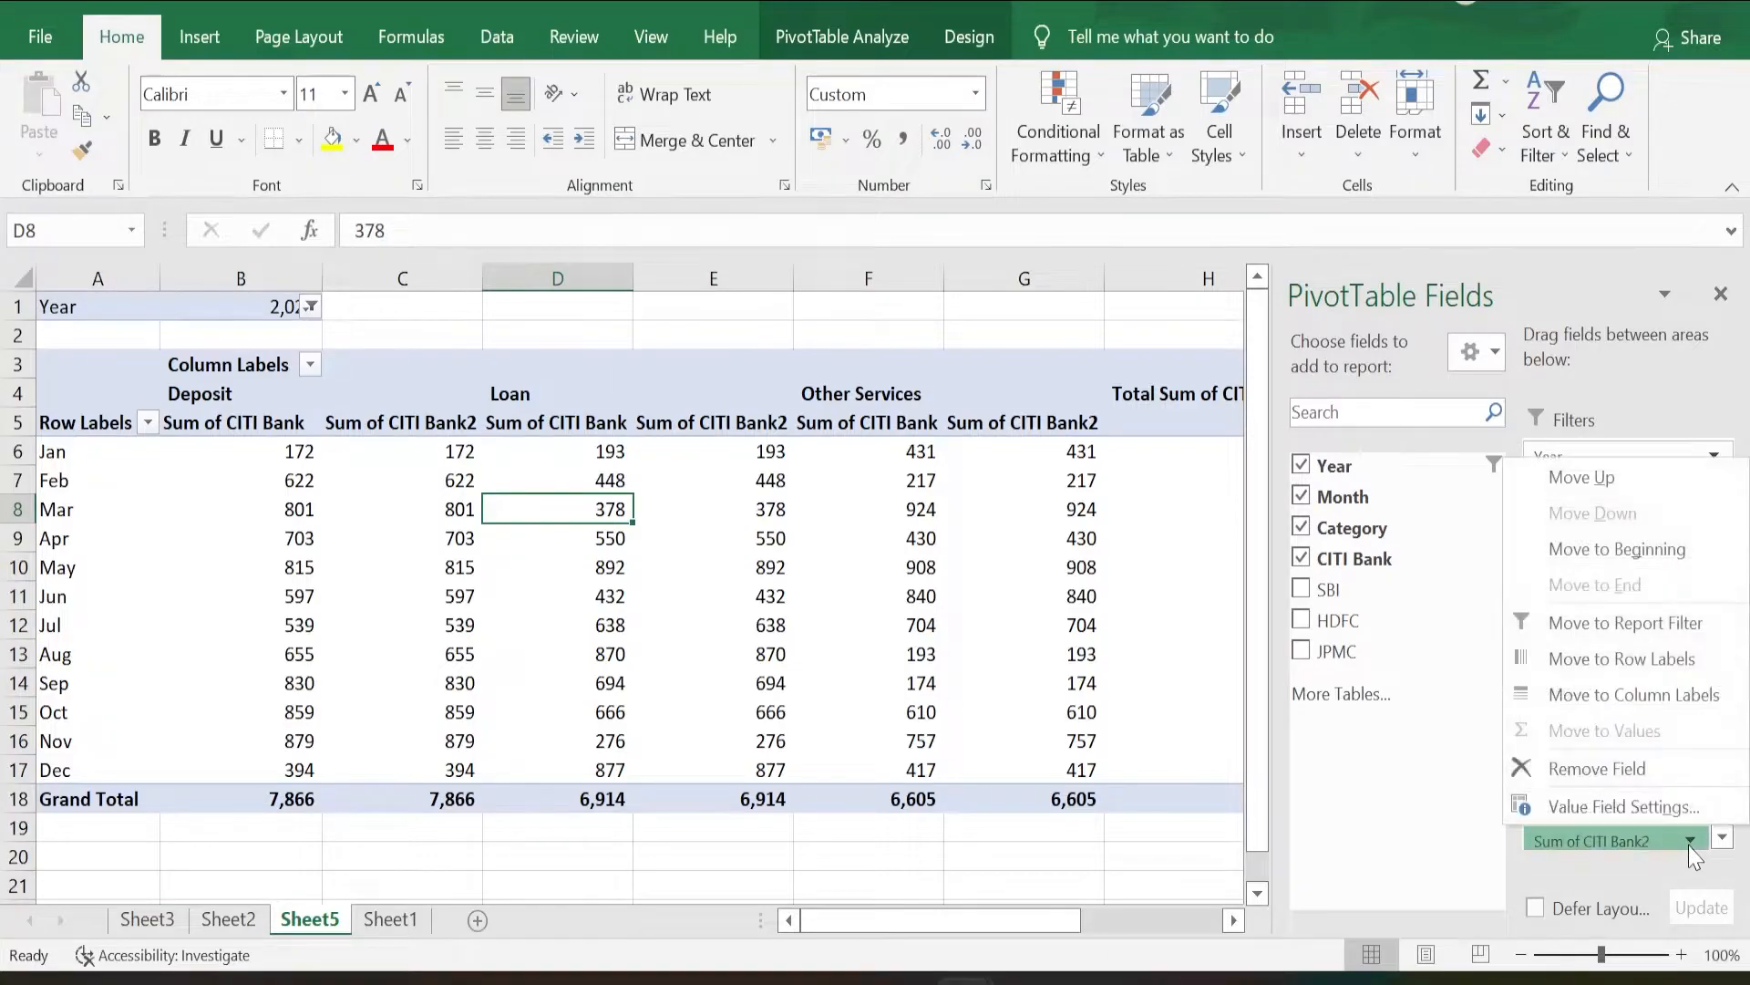
left_click(1632, 815)
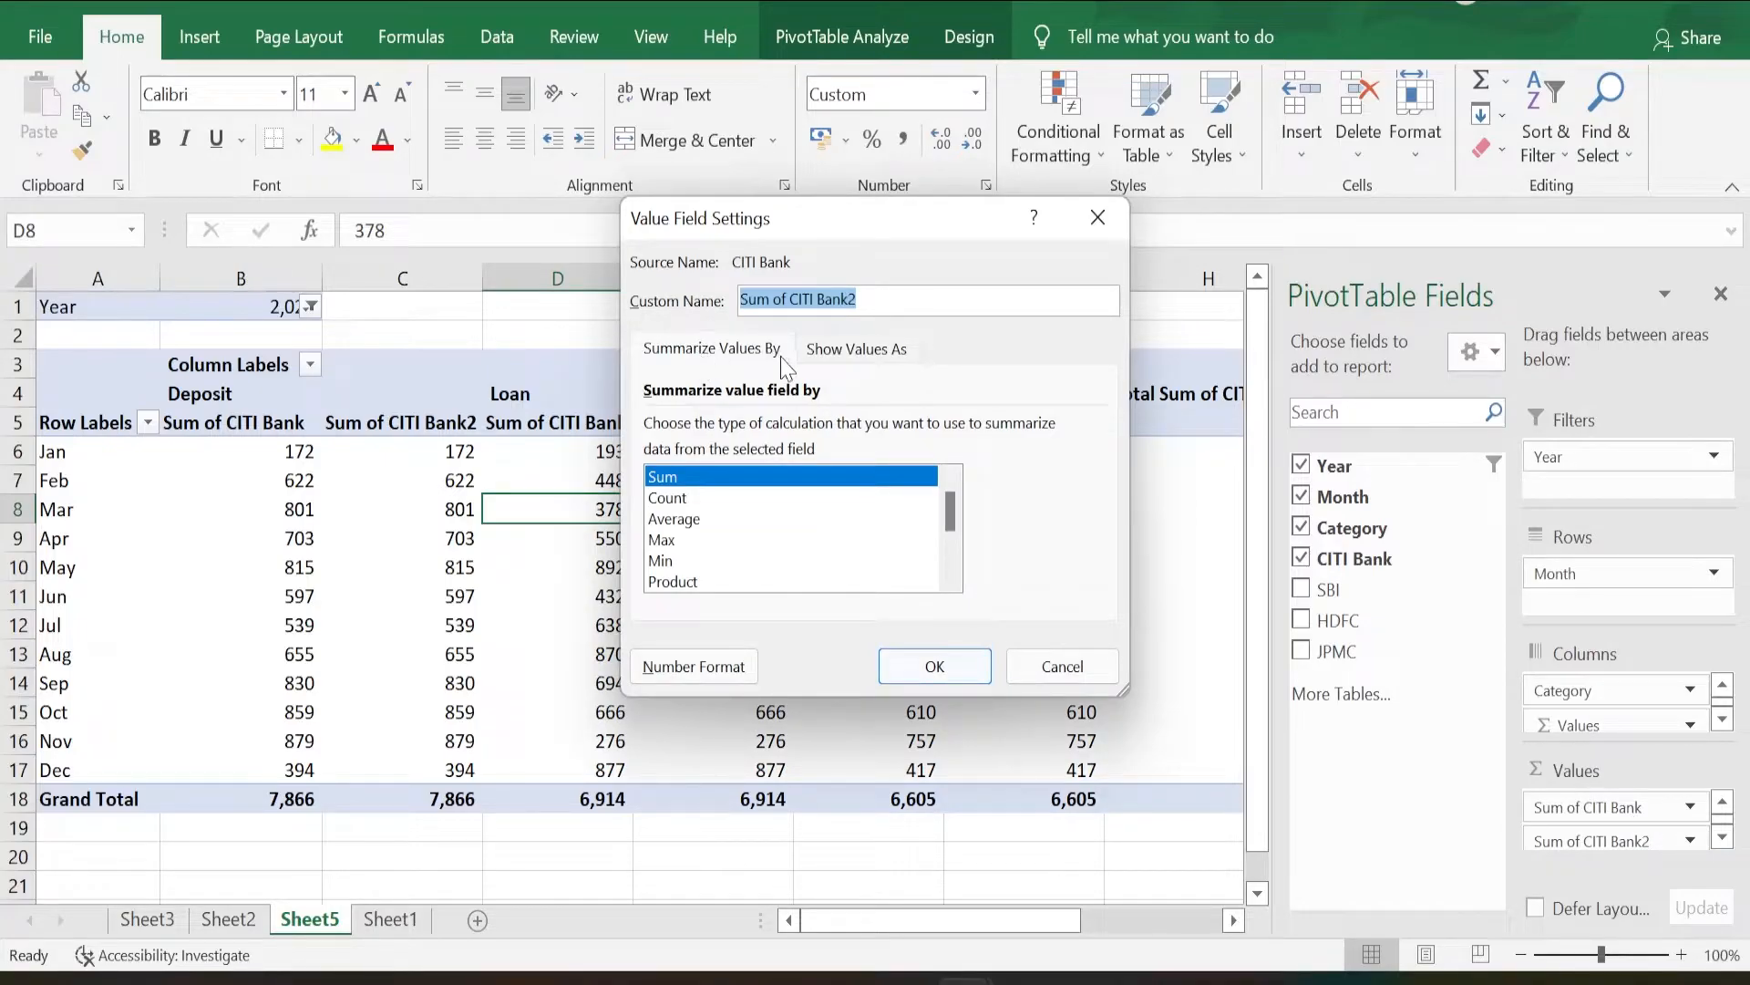
left_click(890, 363)
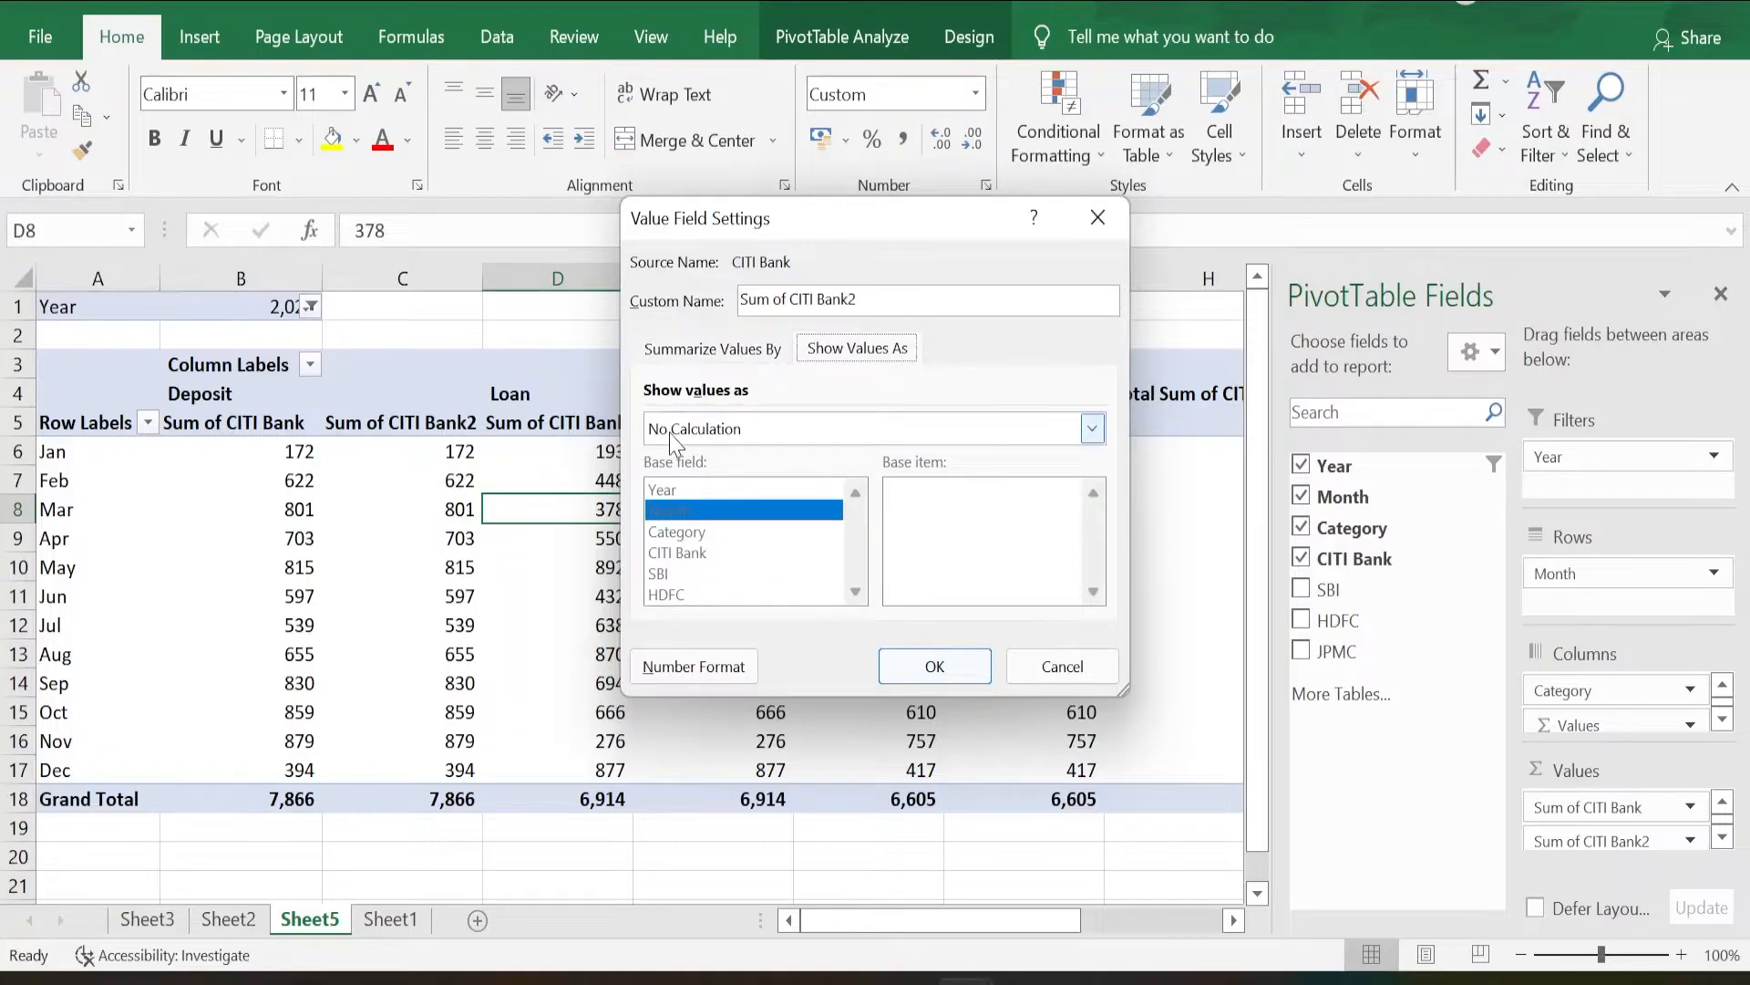
left_click(774, 438)
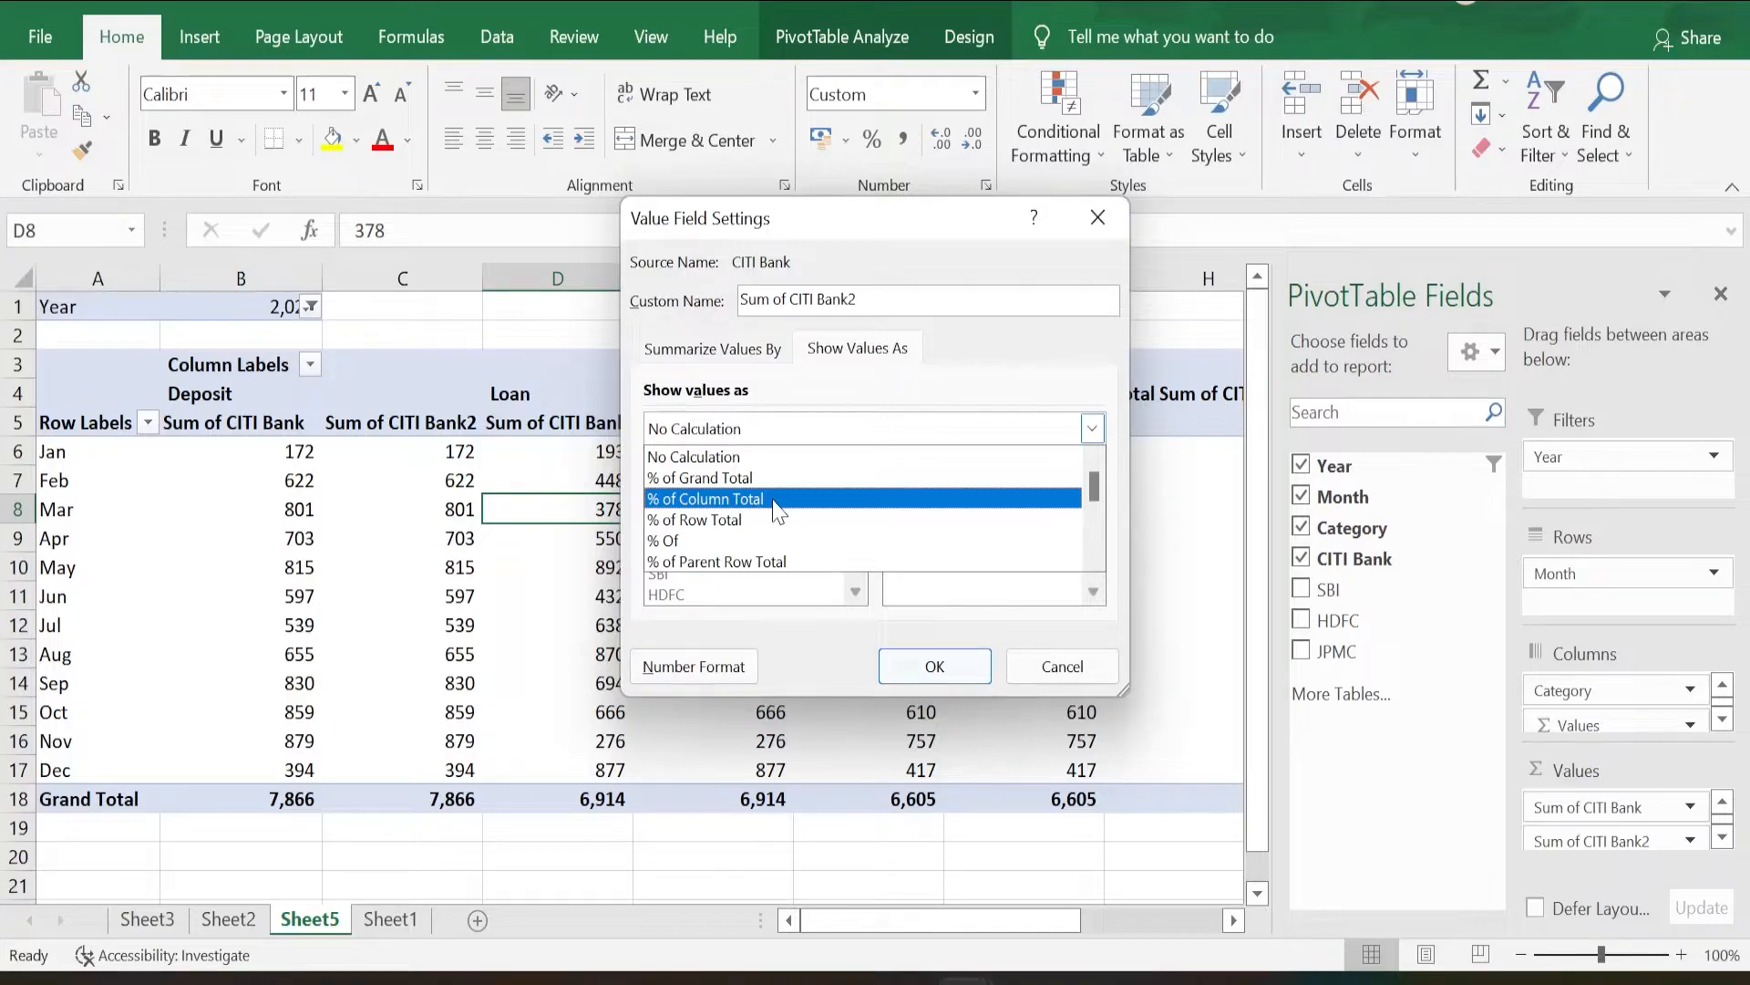
left_click(739, 500)
left_click(934, 665)
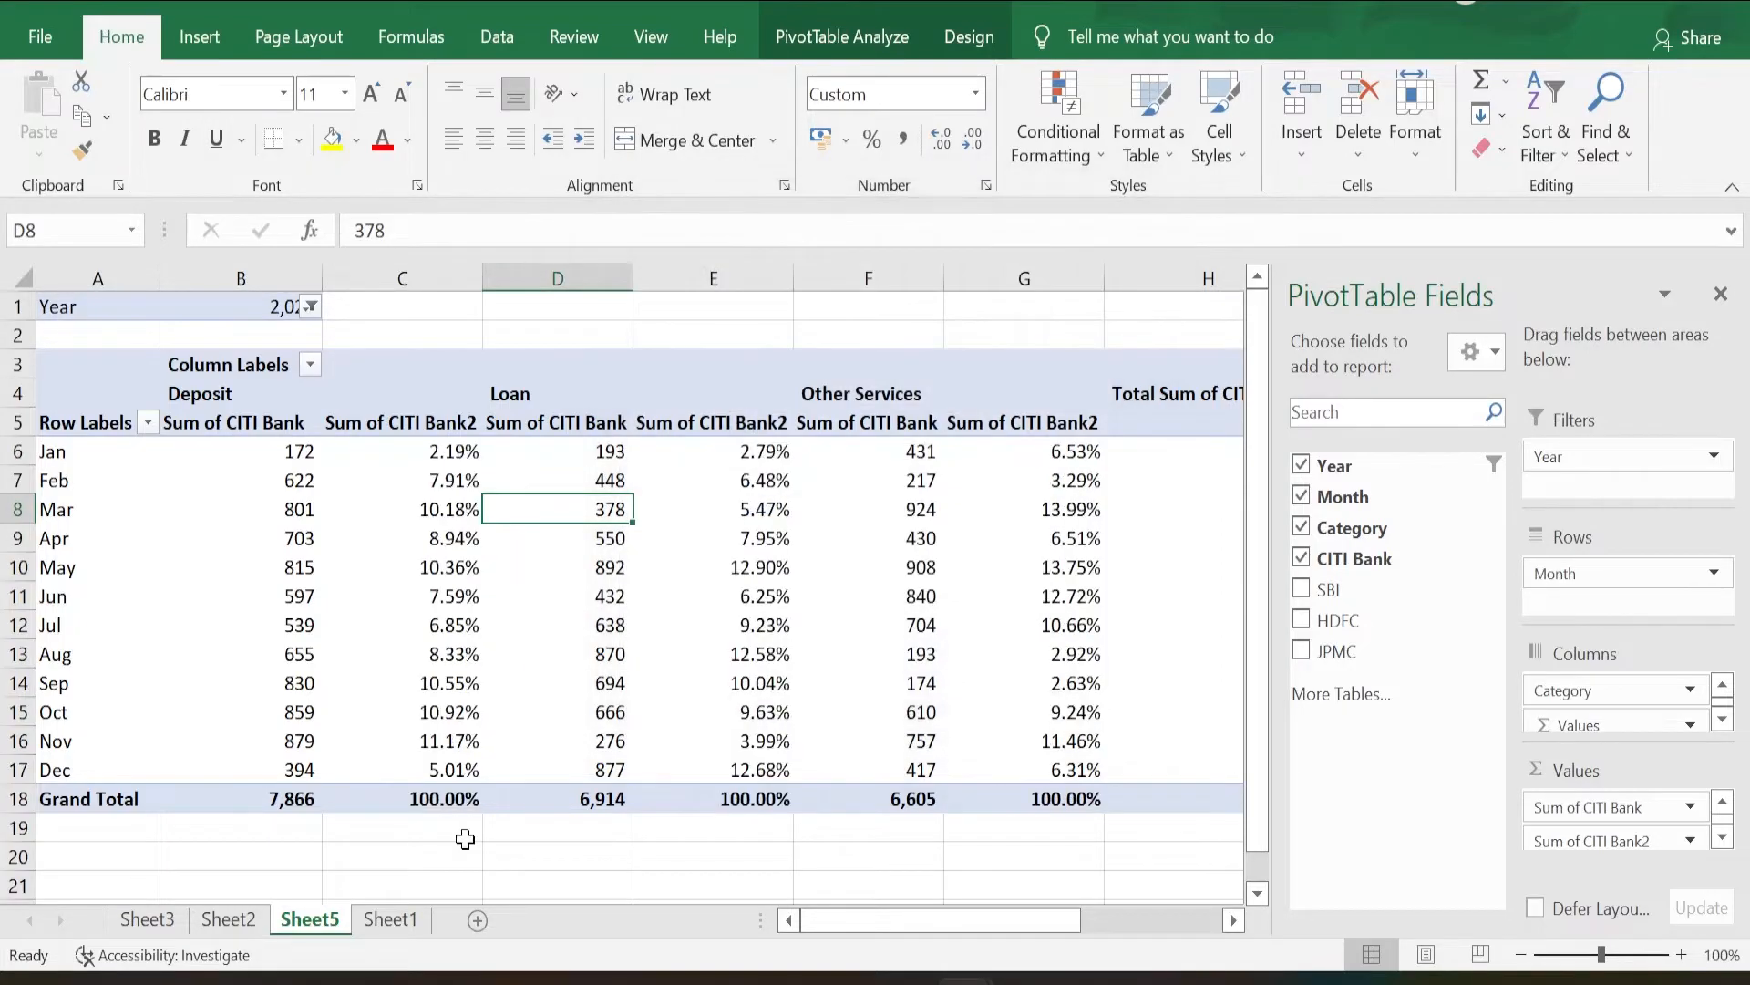
left_click(460, 264)
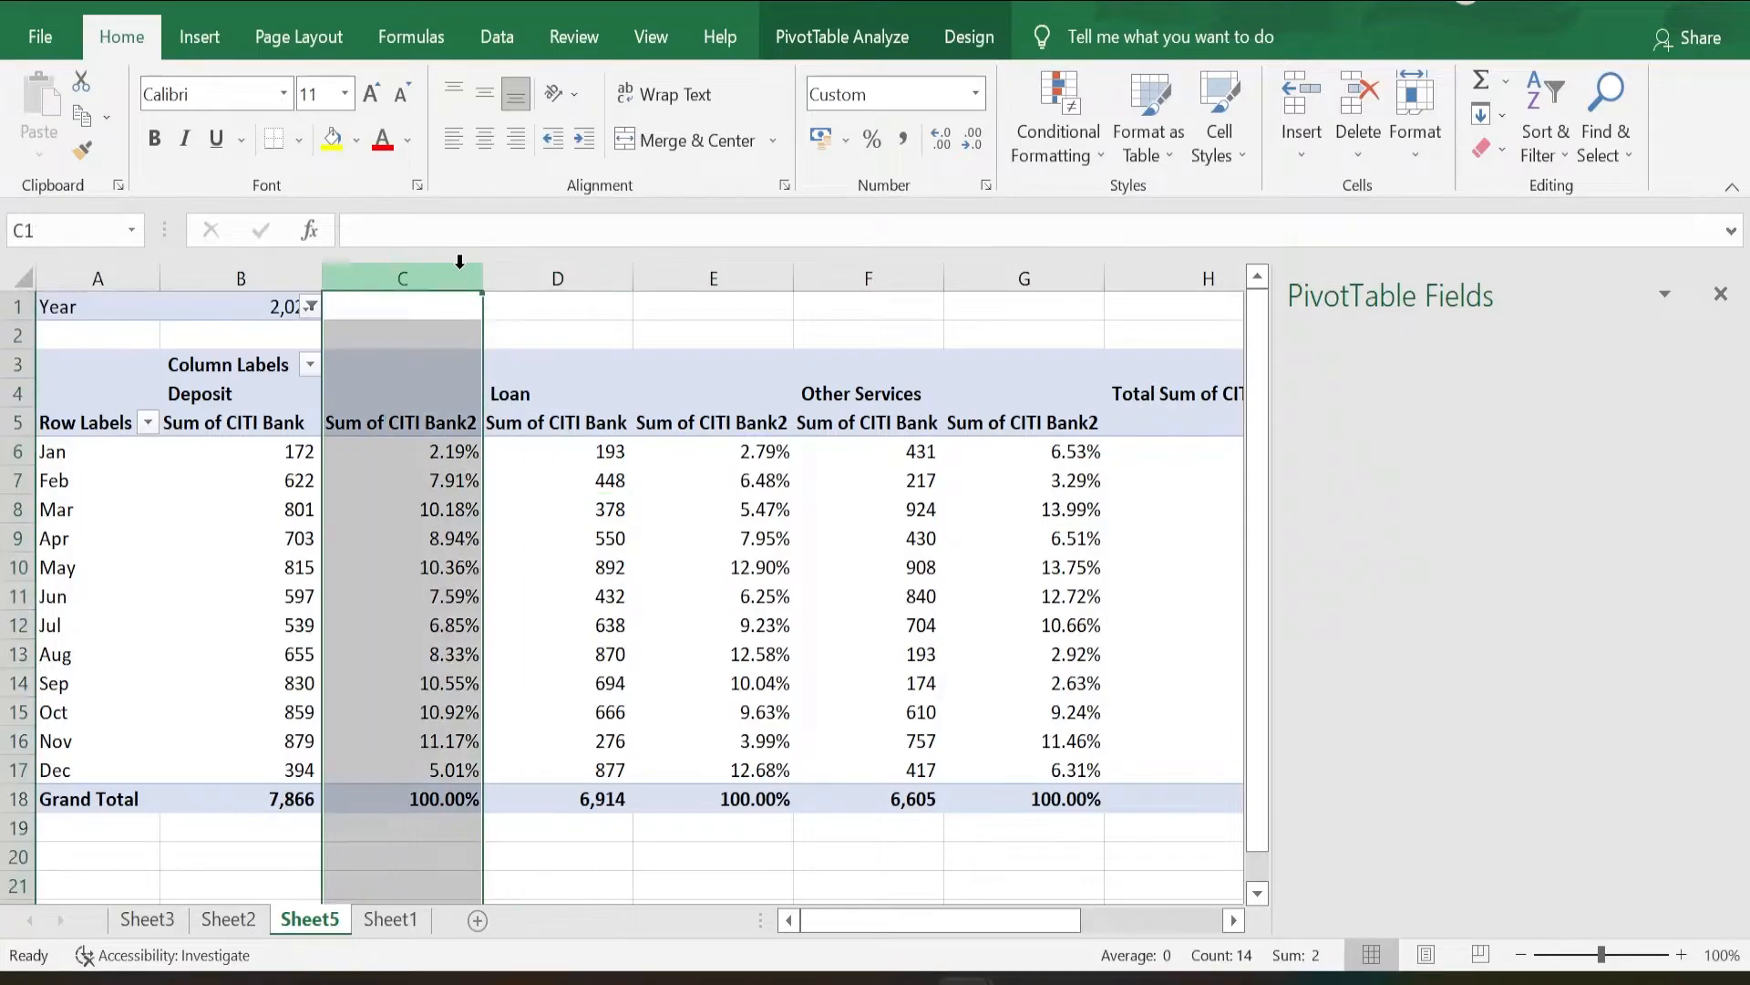
Move the Year field from the report filters to the rows, above Month
left_click(396, 649)
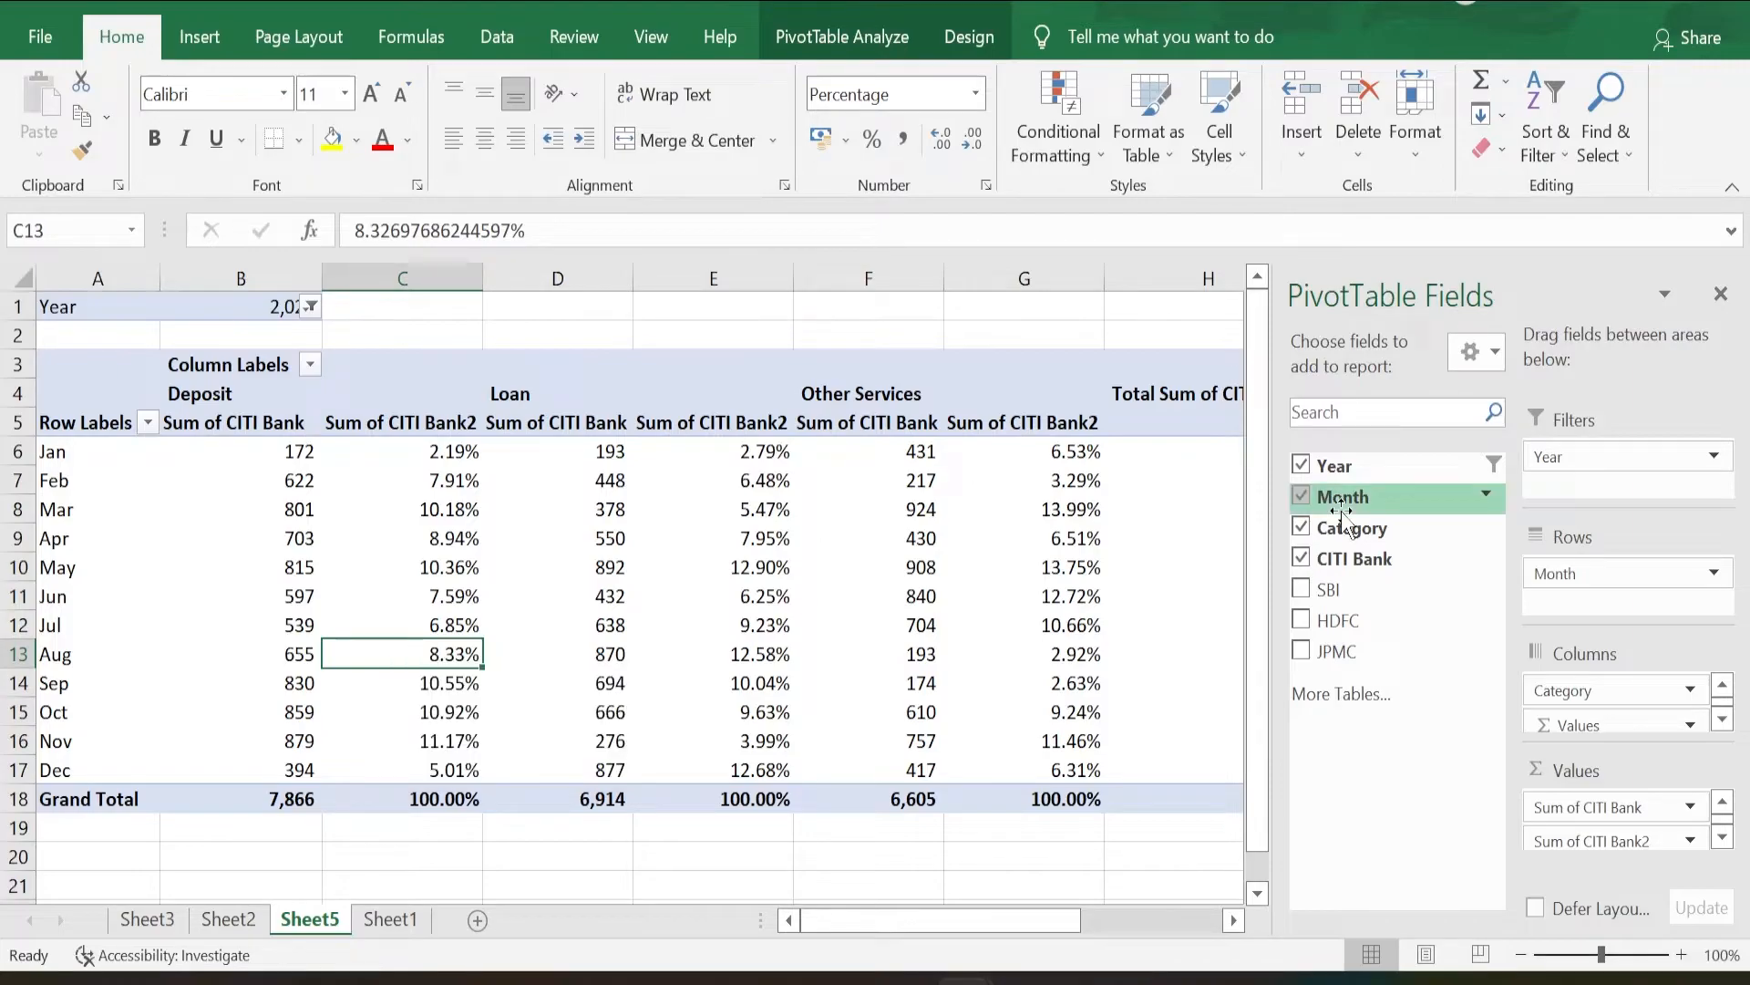
left_click_drag(1341, 511, 1547, 459)
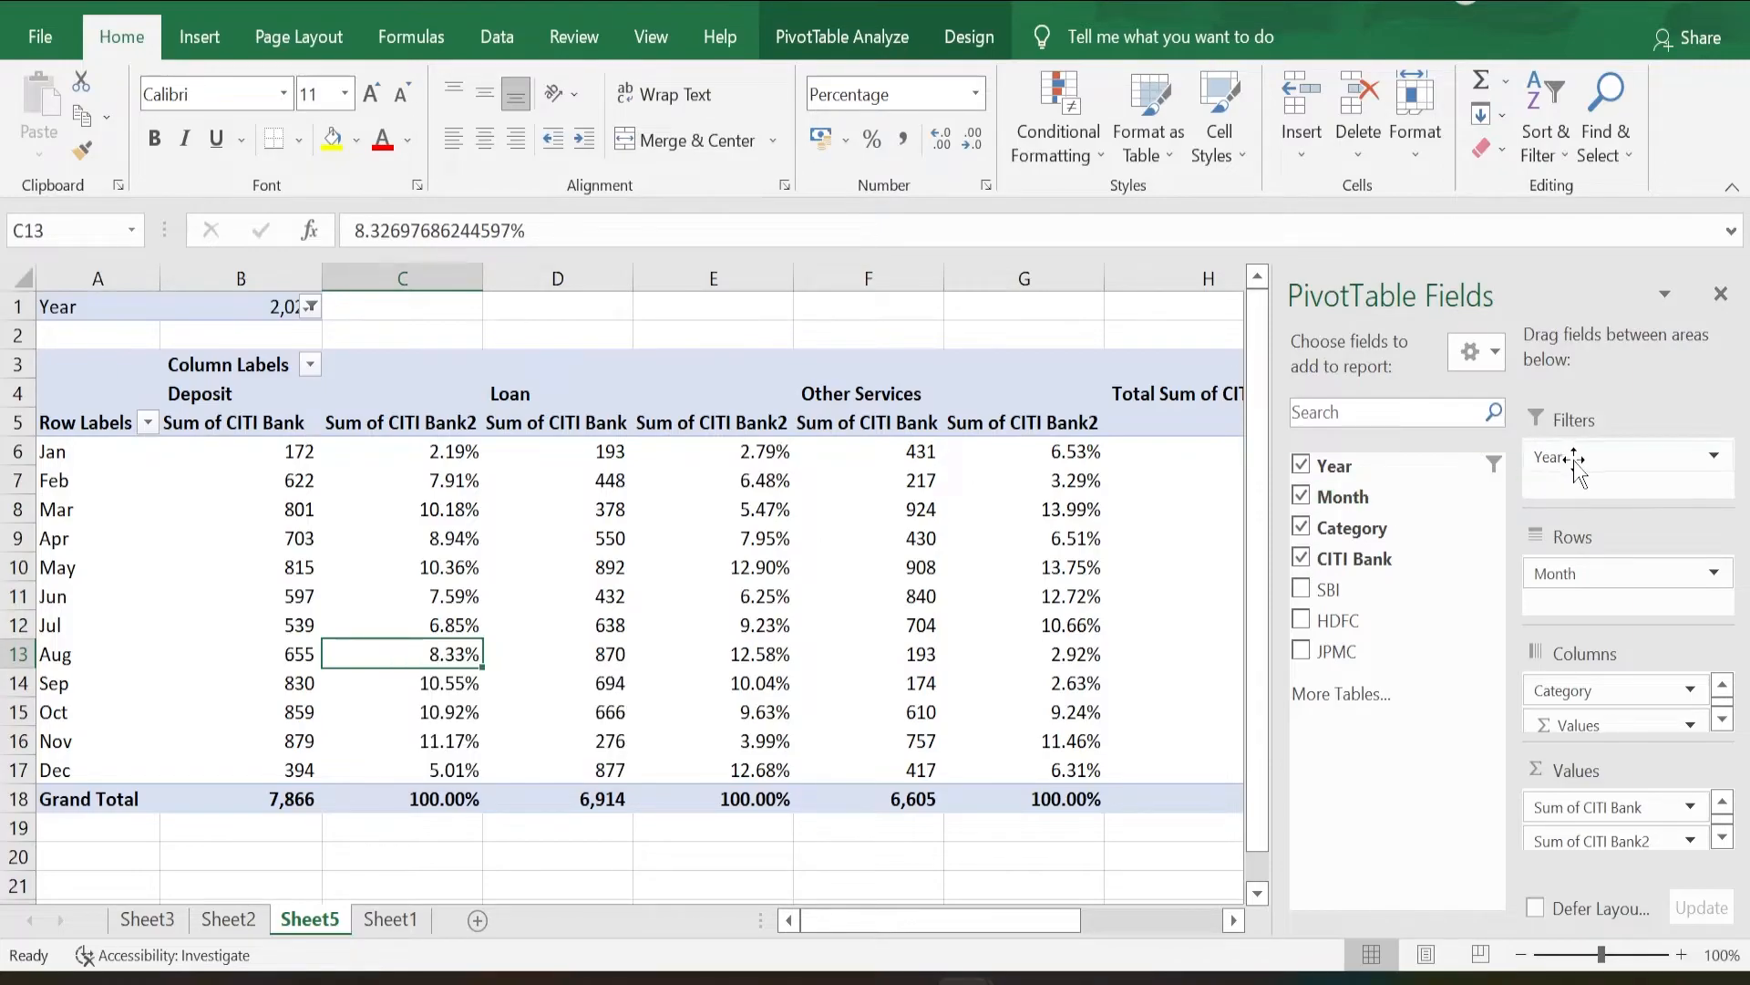
left_click_drag(1574, 460, 1591, 570)
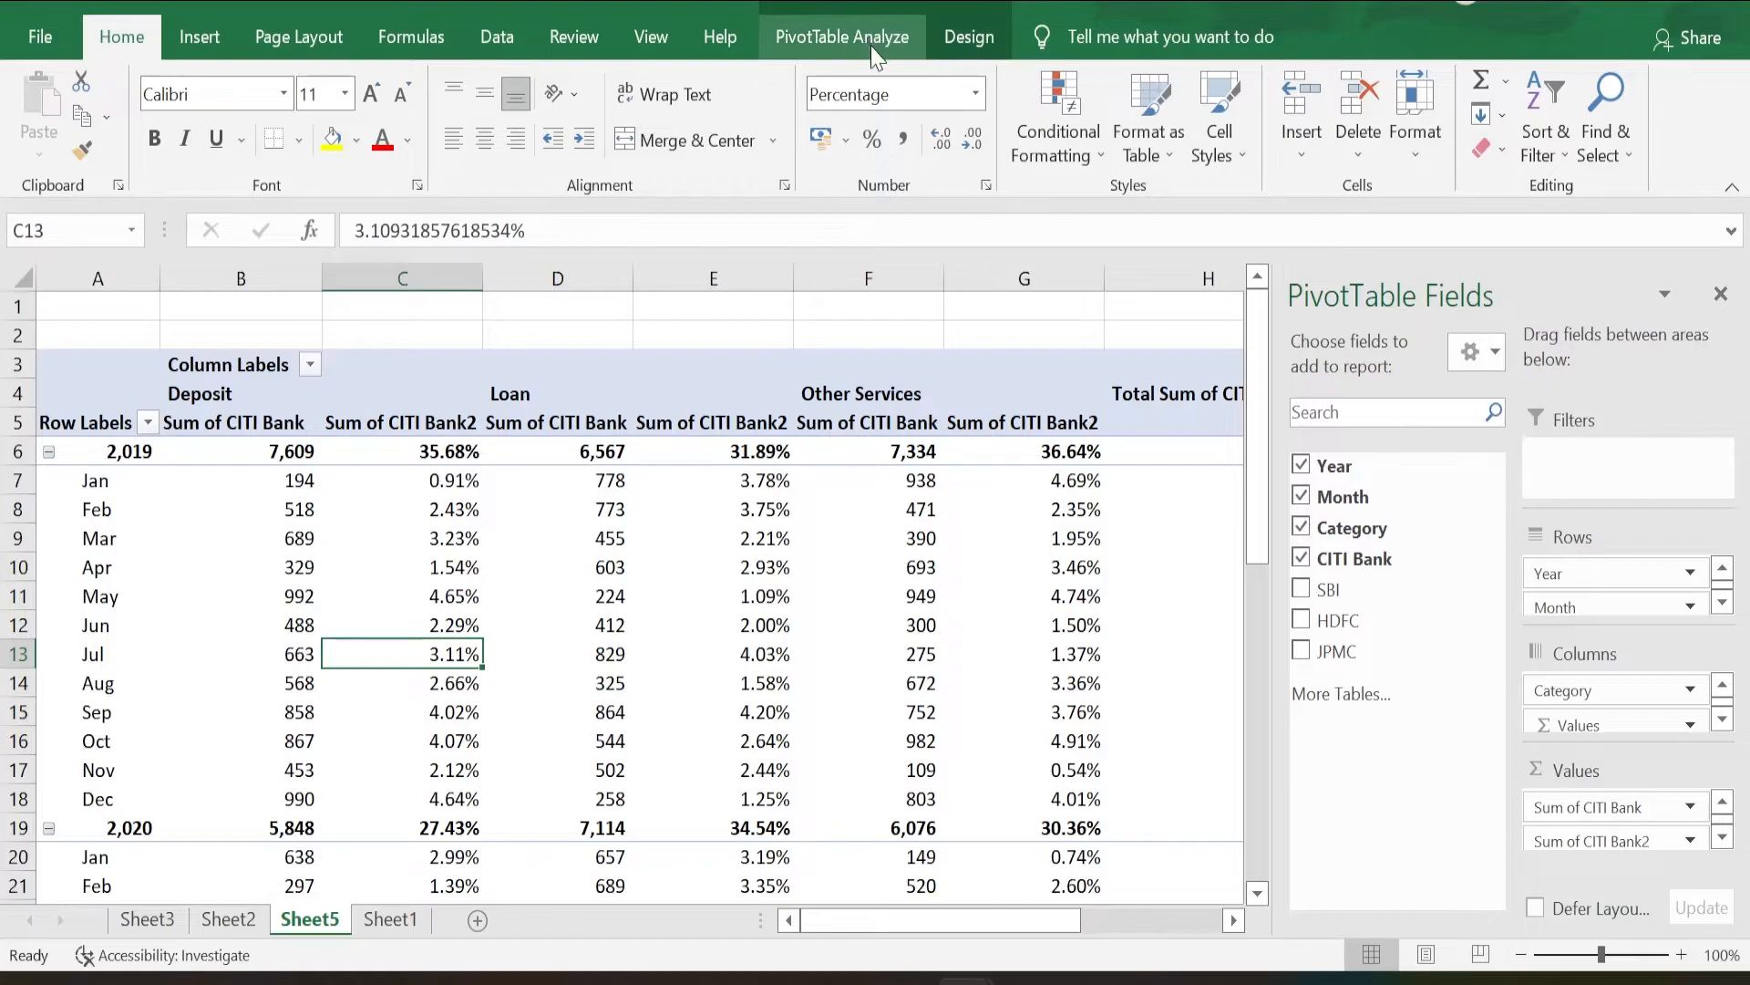
Change the pivot table's report layout to Tabular Form
left_click(970, 38)
left_click(193, 155)
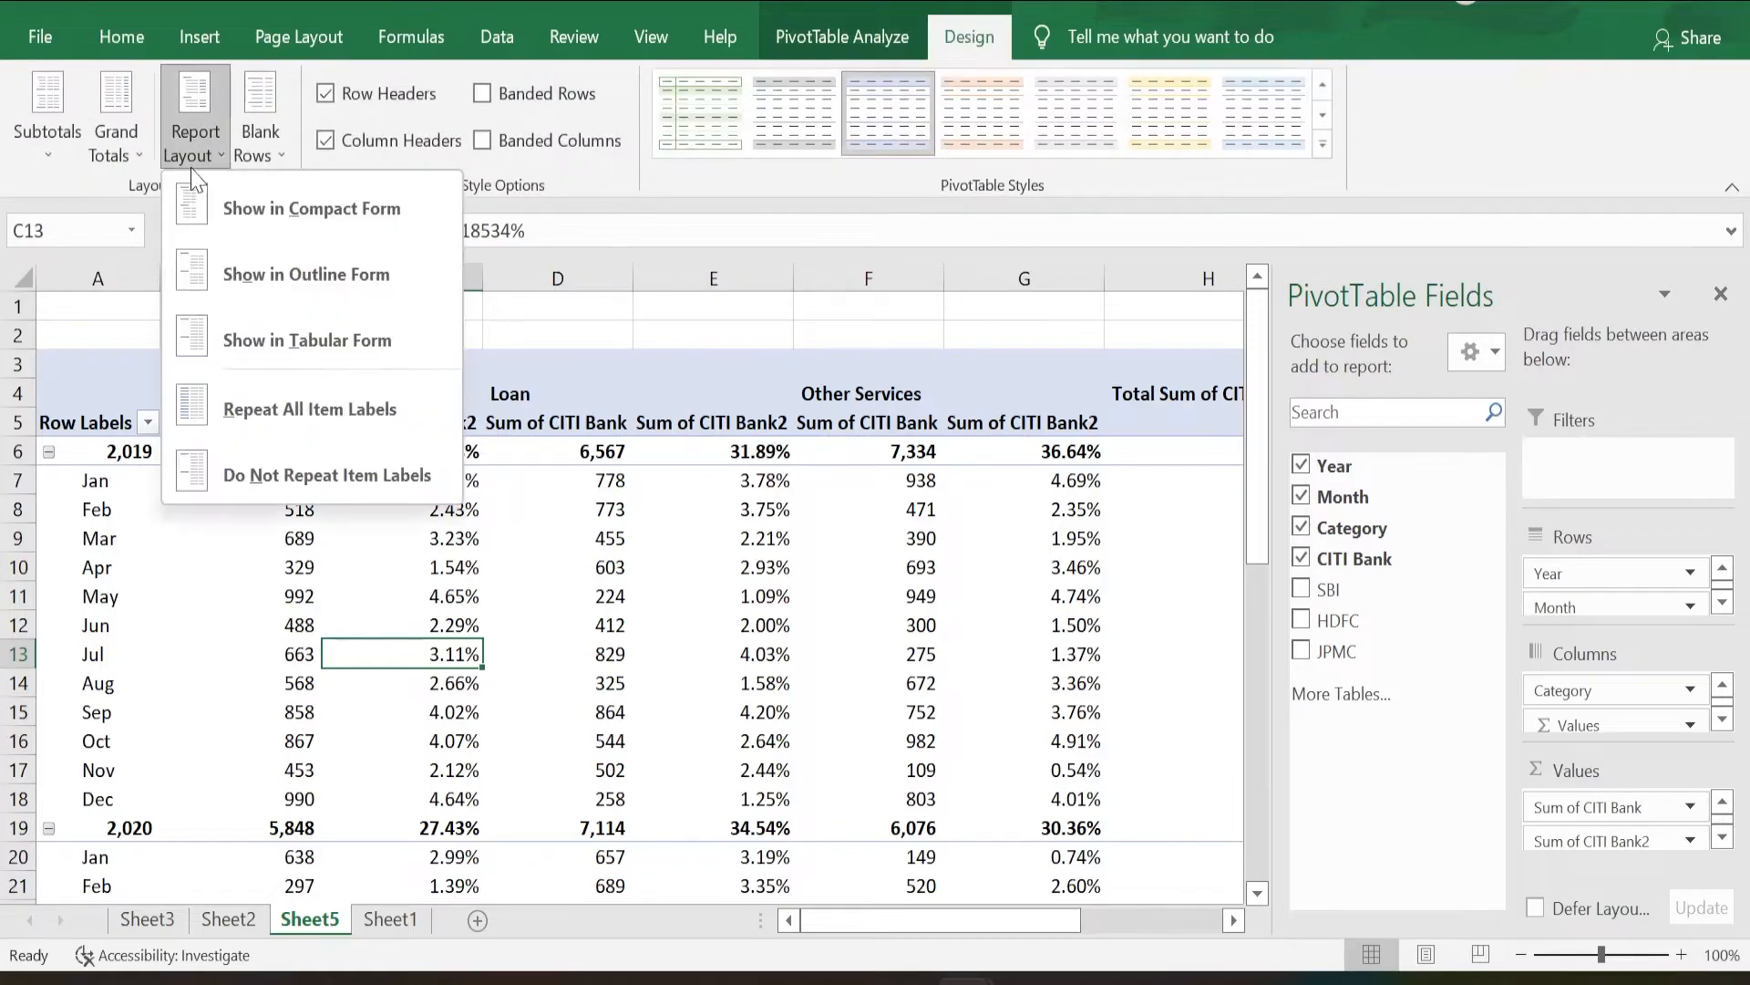
left_click(361, 340)
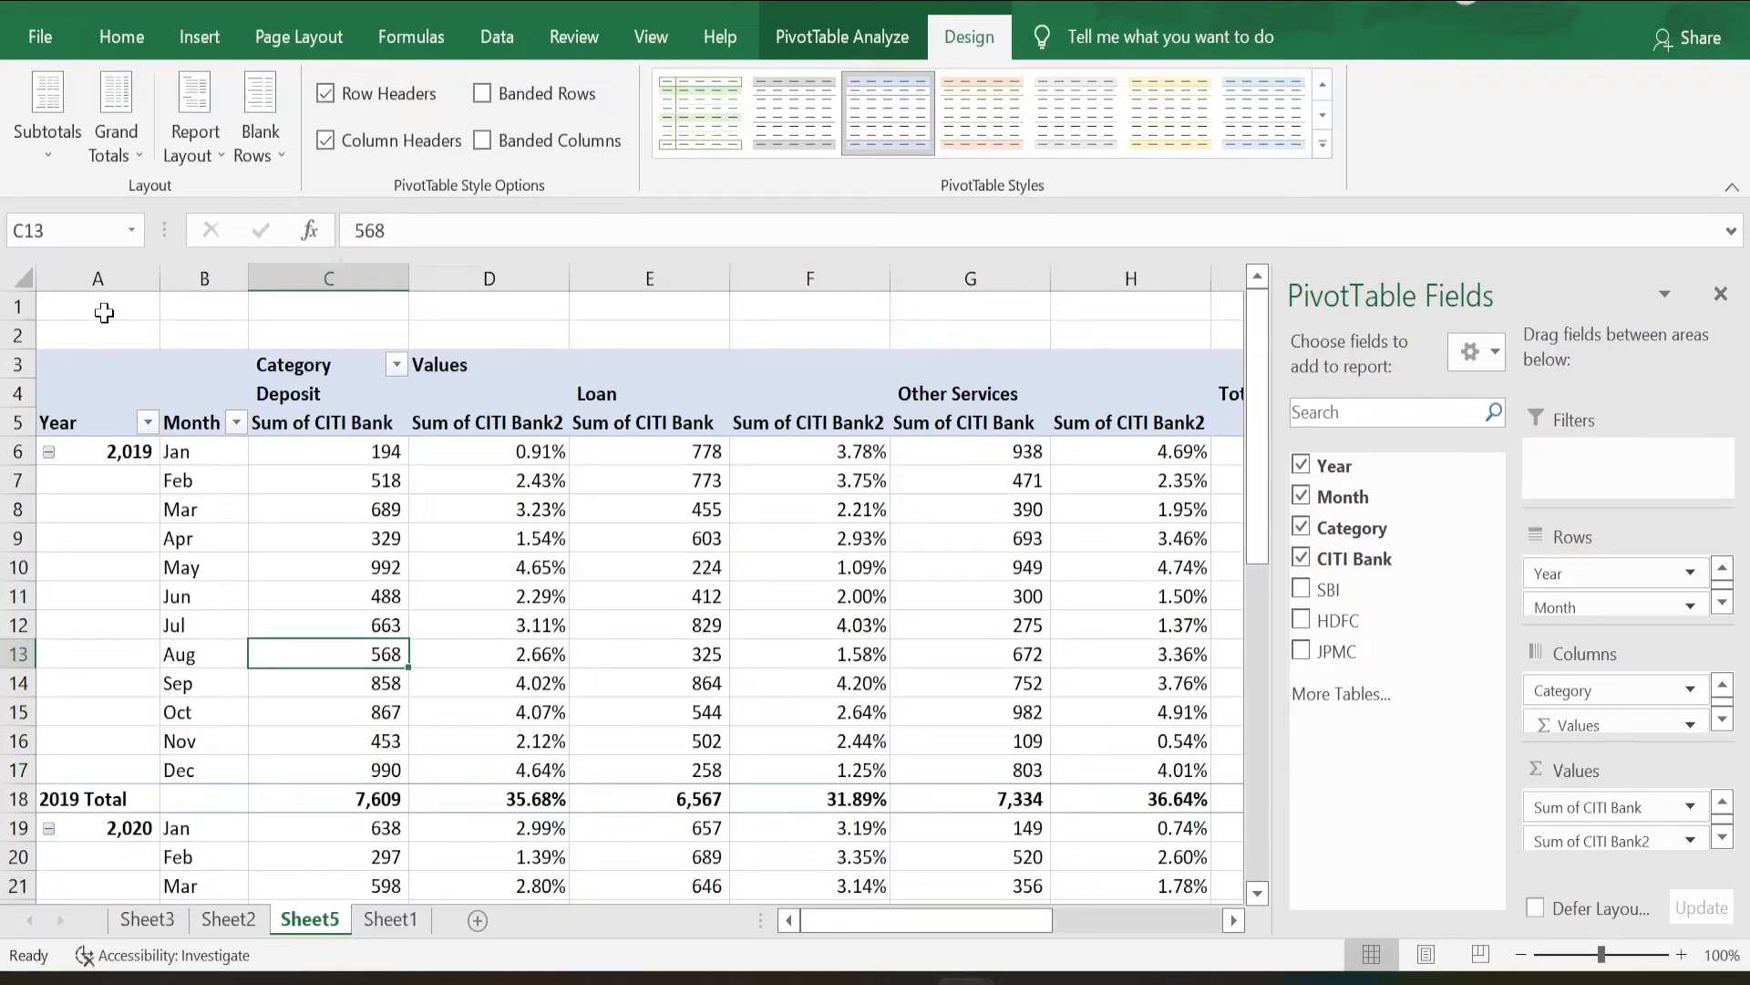
Fill the blank cells under each year by repeating all item labels in the pivot table
left_click(99, 456)
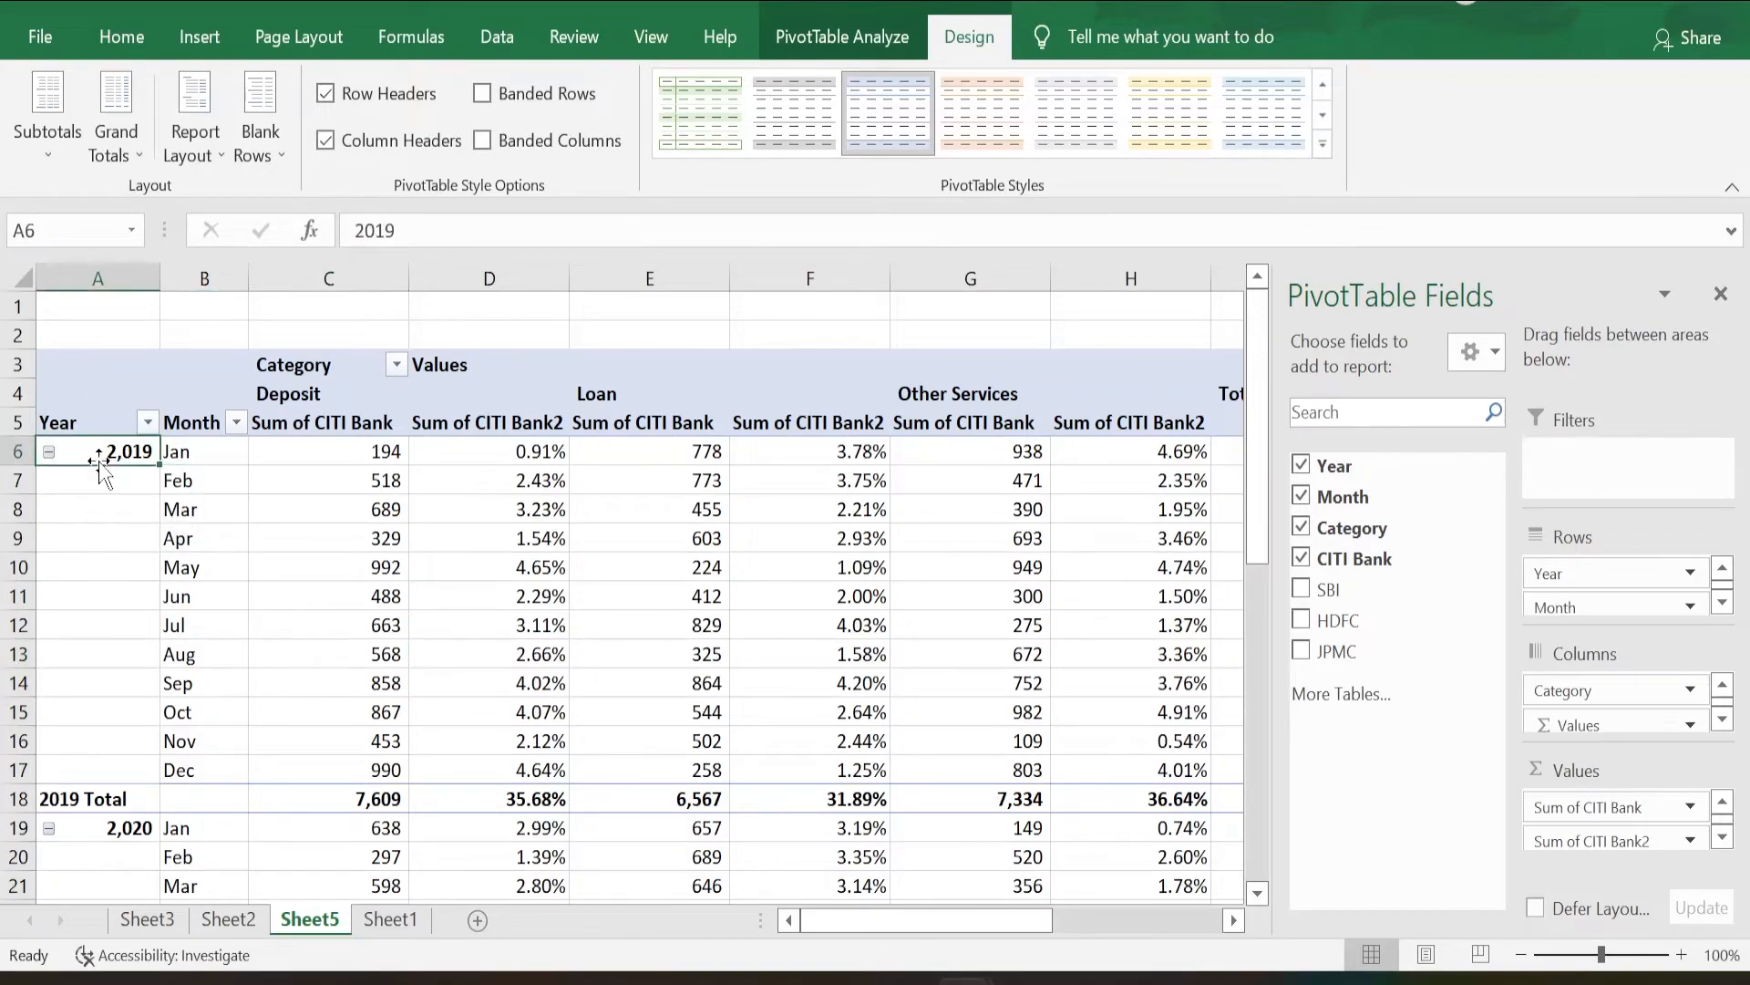
scroll(127, 827, "down", 6)
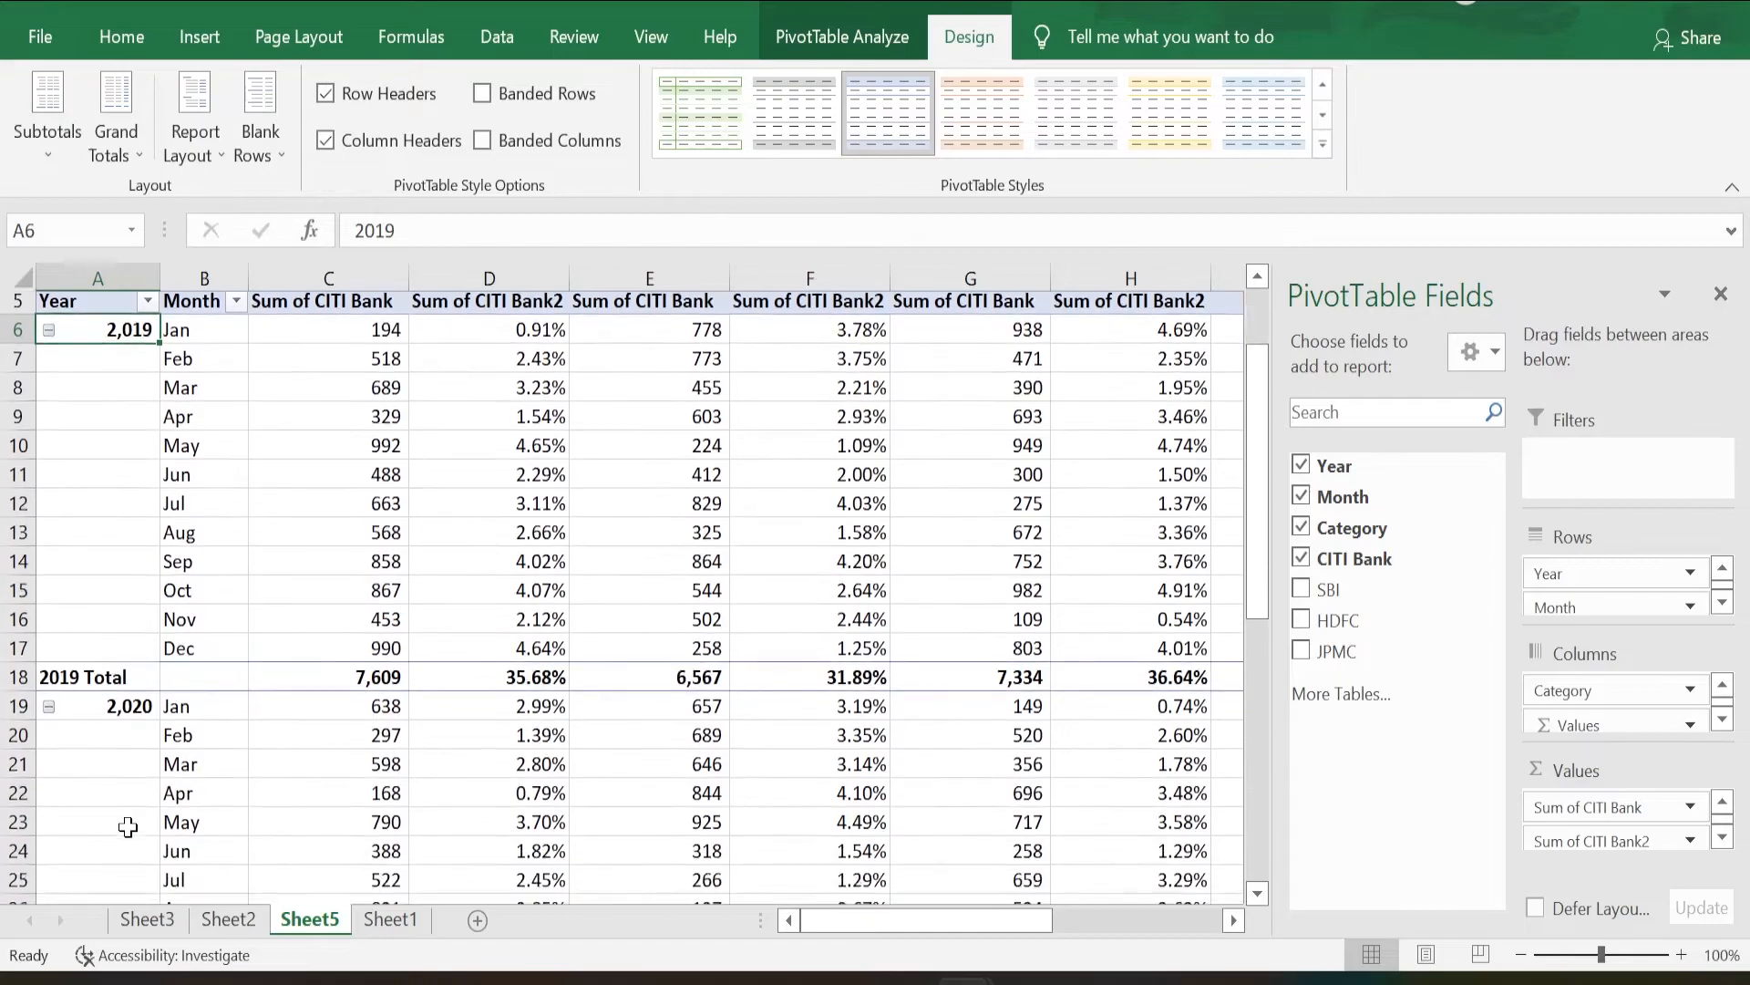
scroll(127, 827, "up", 6)
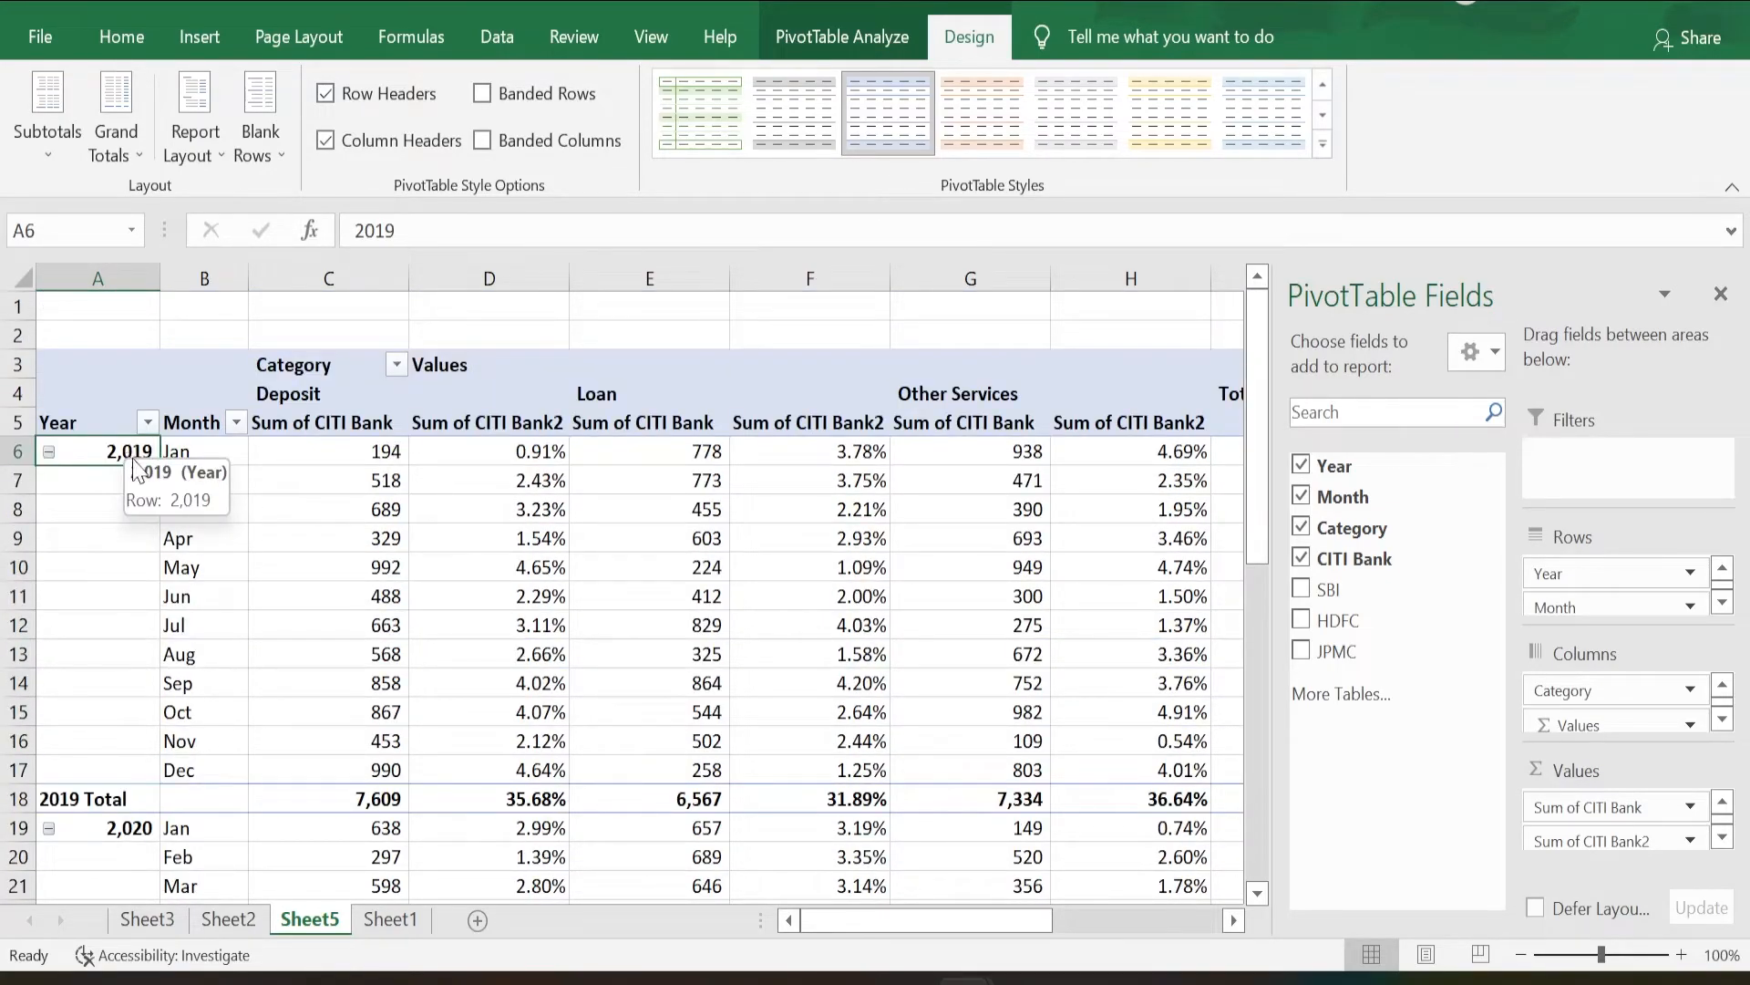
left_click_drag(113, 478, 134, 759)
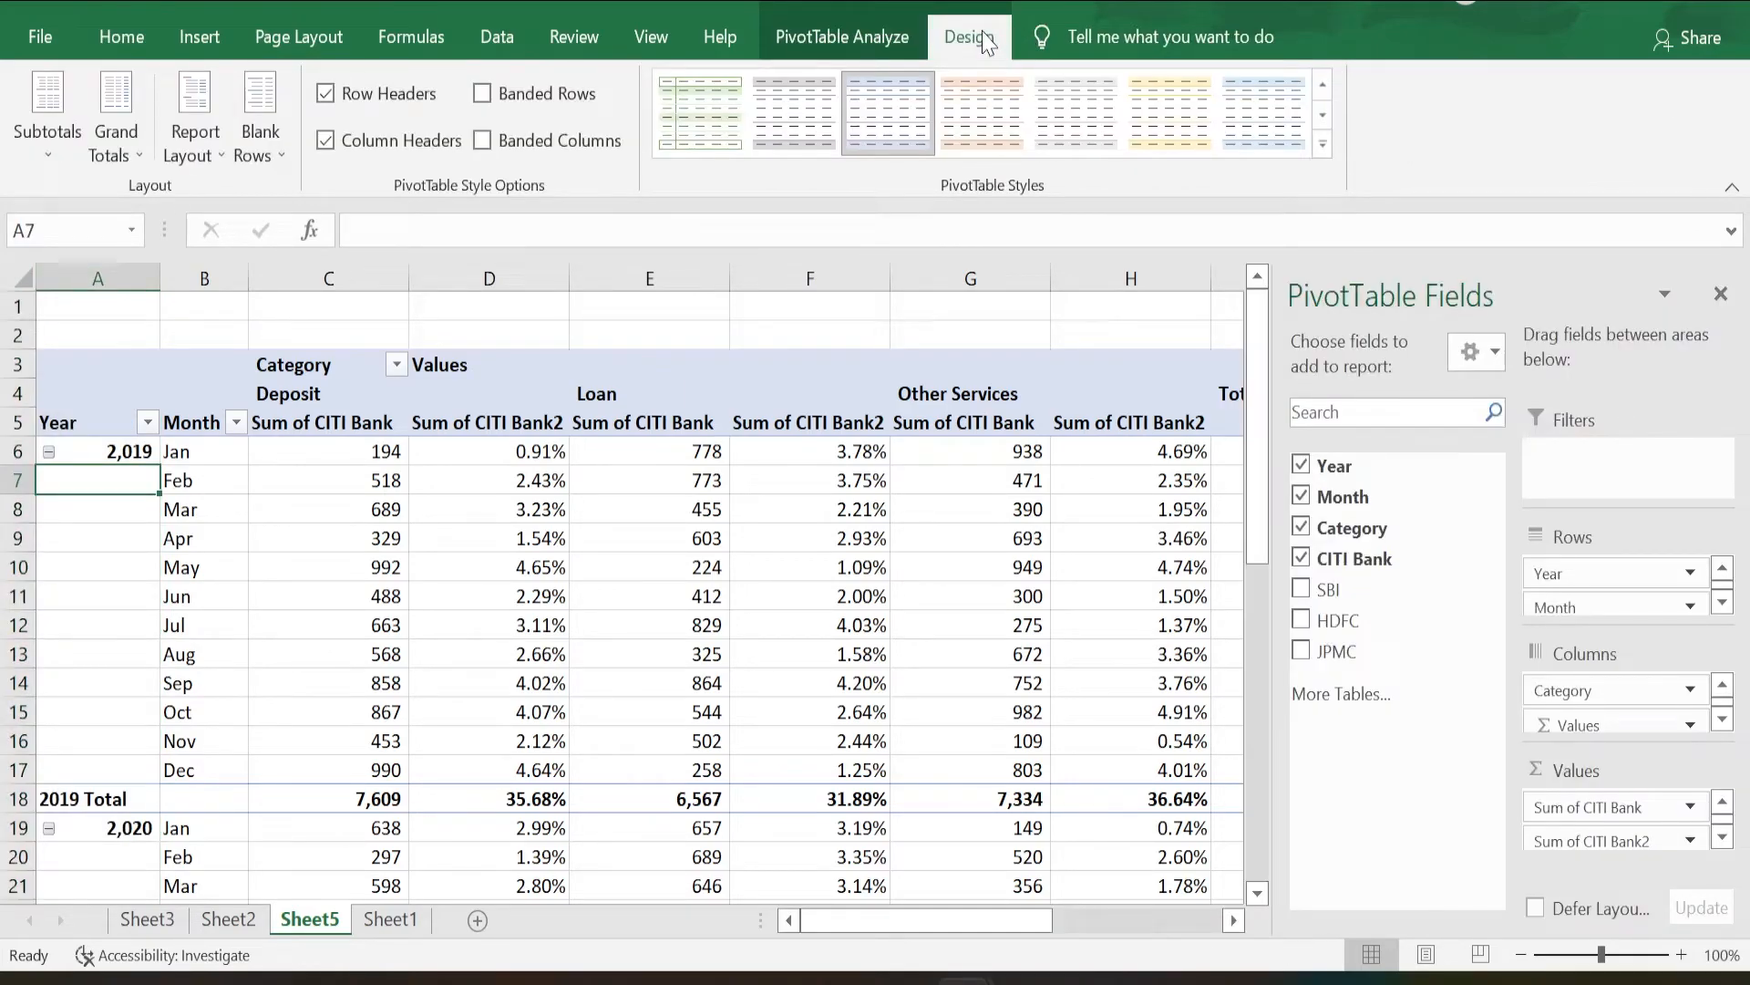
left_click(219, 157)
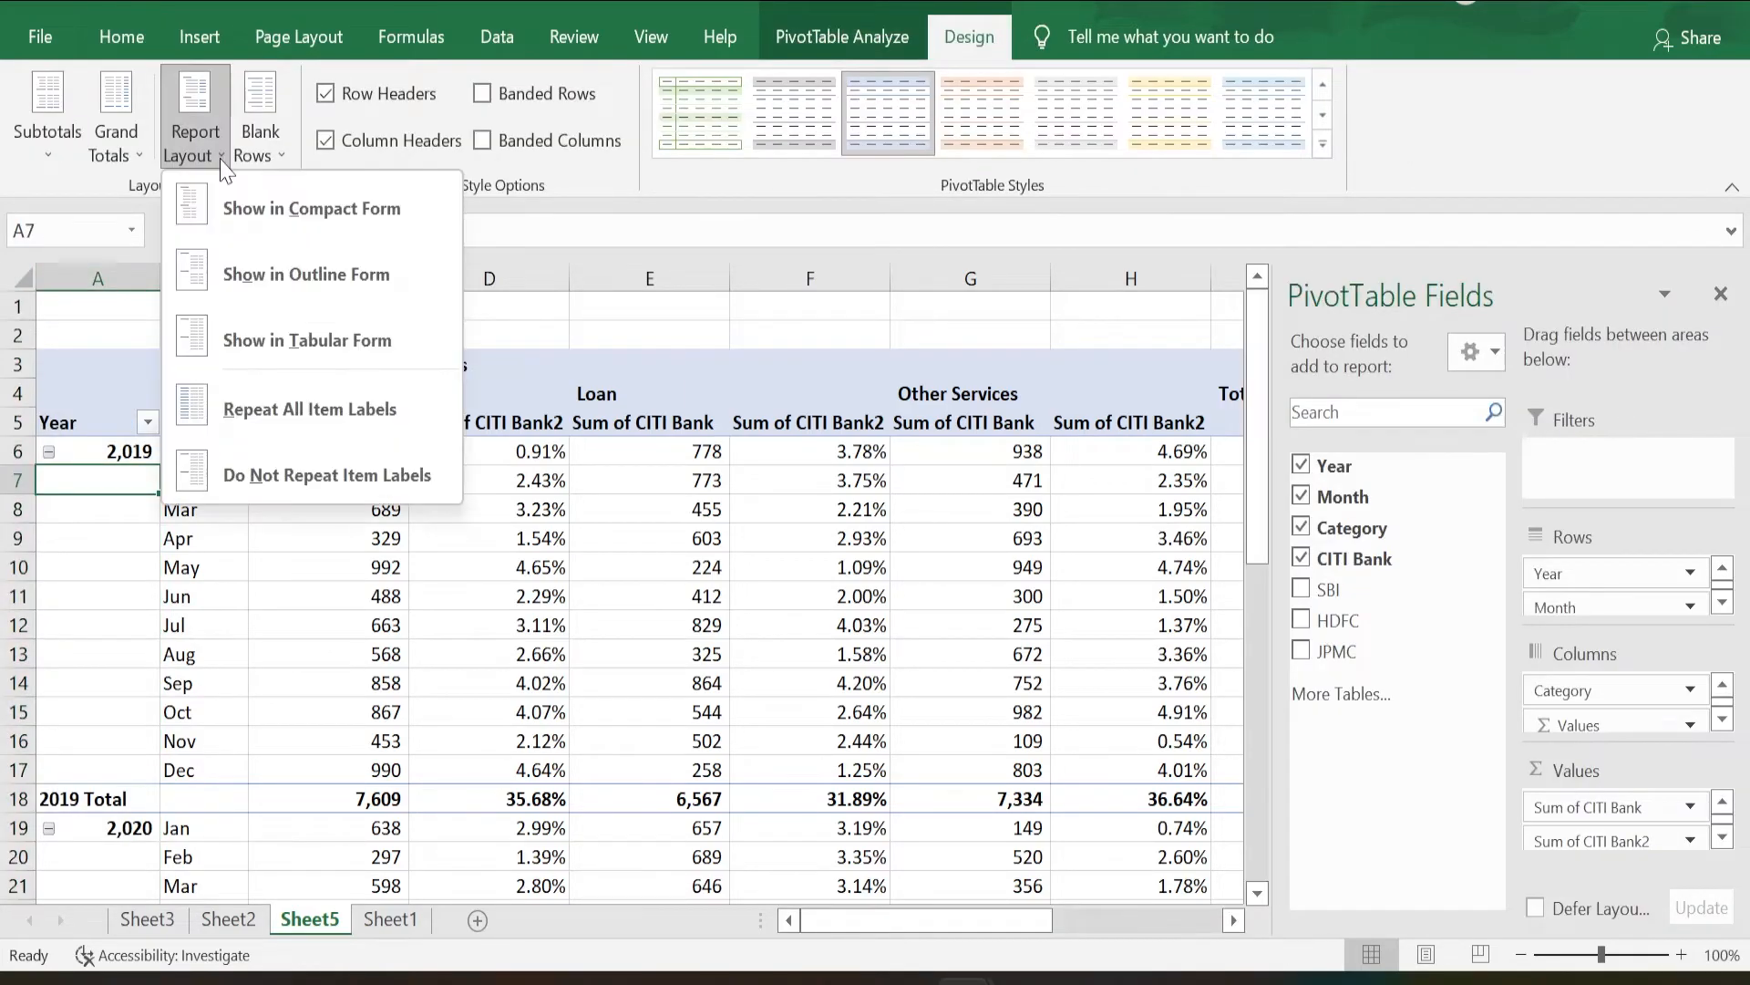
left_click(333, 427)
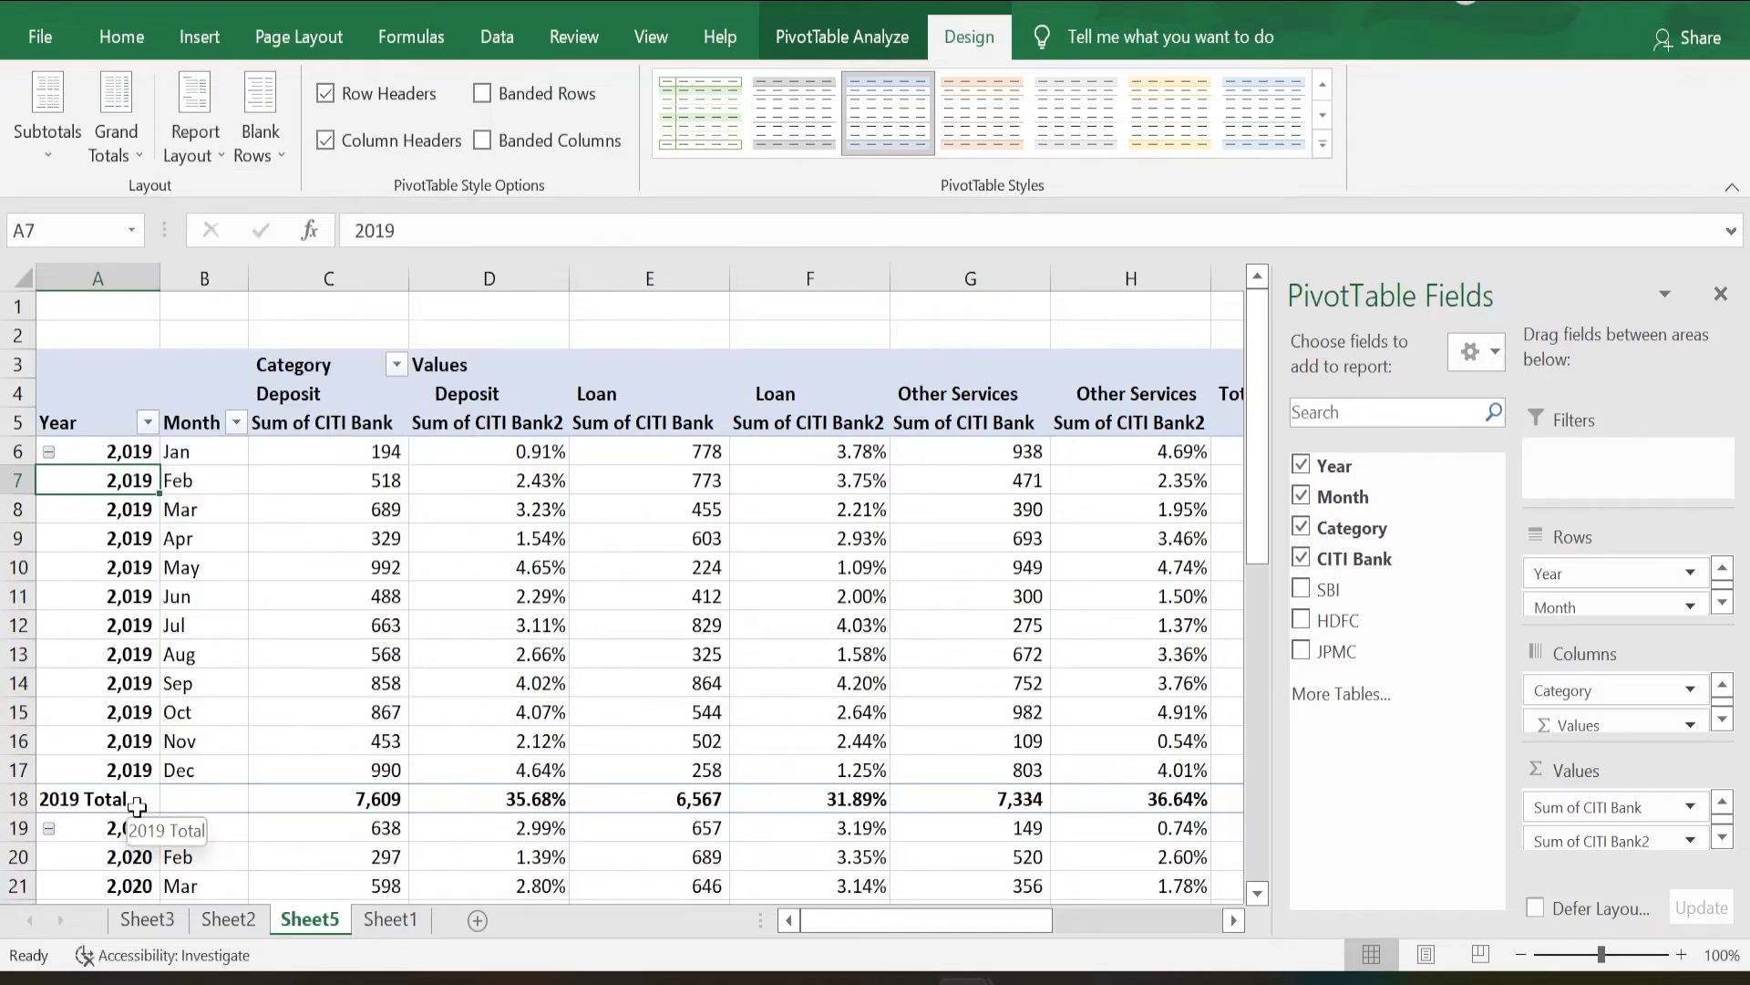